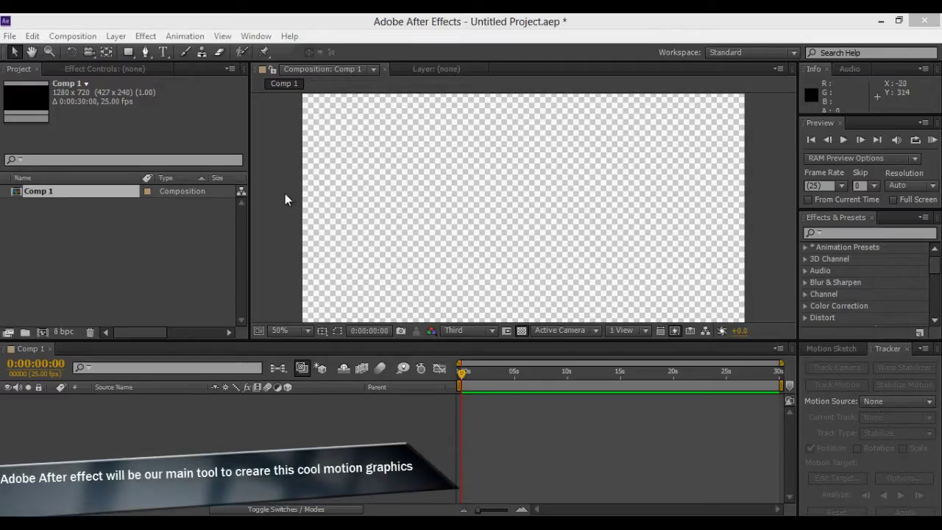
Shrink Artboard 1's height and width and move it over the NBS logo rows.
scroll(350, 205, down, 4)
scroll(349, 206, up, 4)
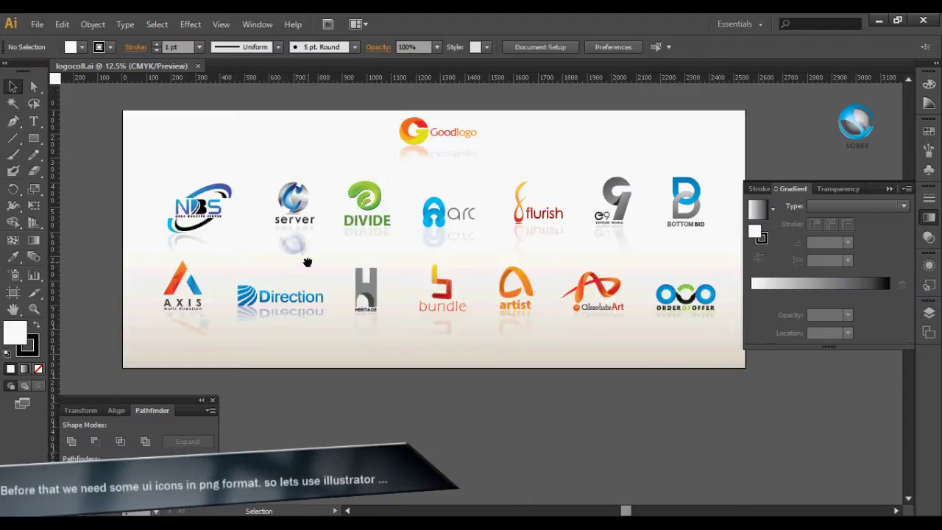
scroll(307, 262, up, 2)
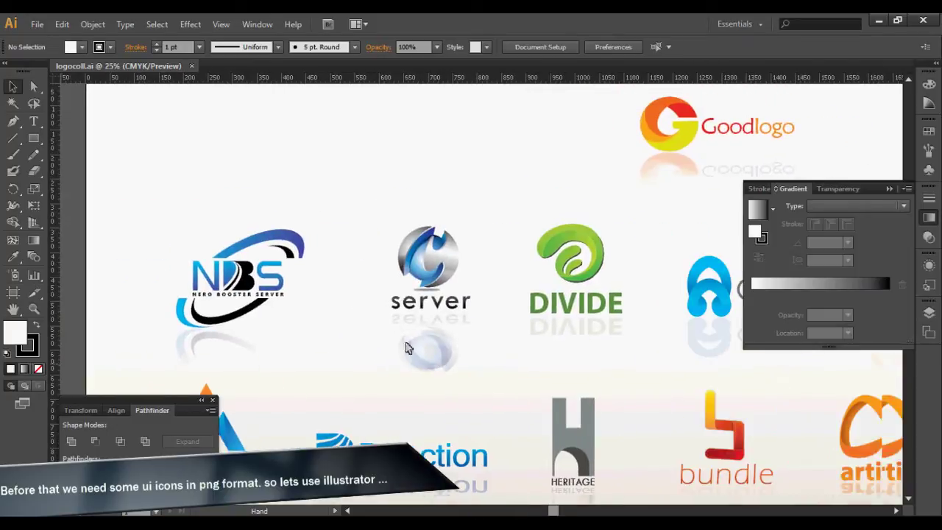
scroll(559, 336, down, 1)
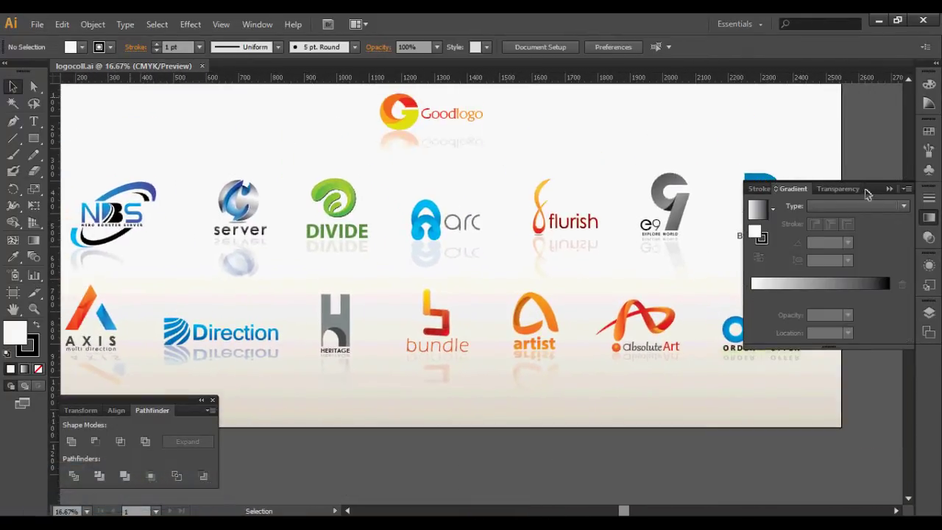
drag(520, 230, 578, 252)
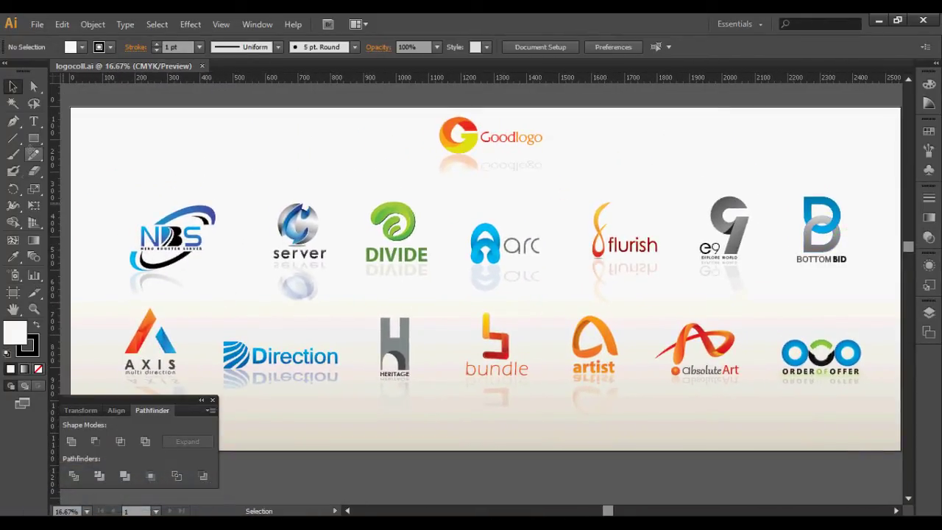
click(13, 292)
key(ctrl+minus)
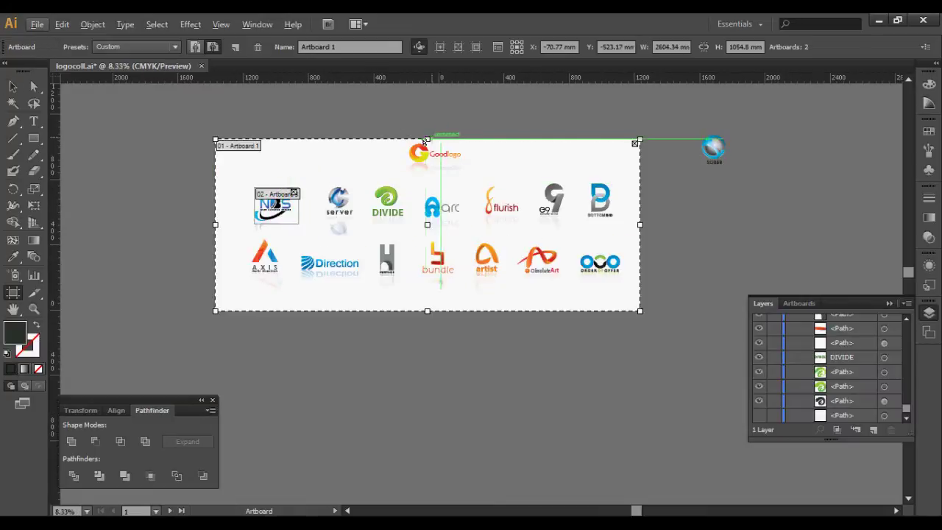
drag(427, 139, 427, 295)
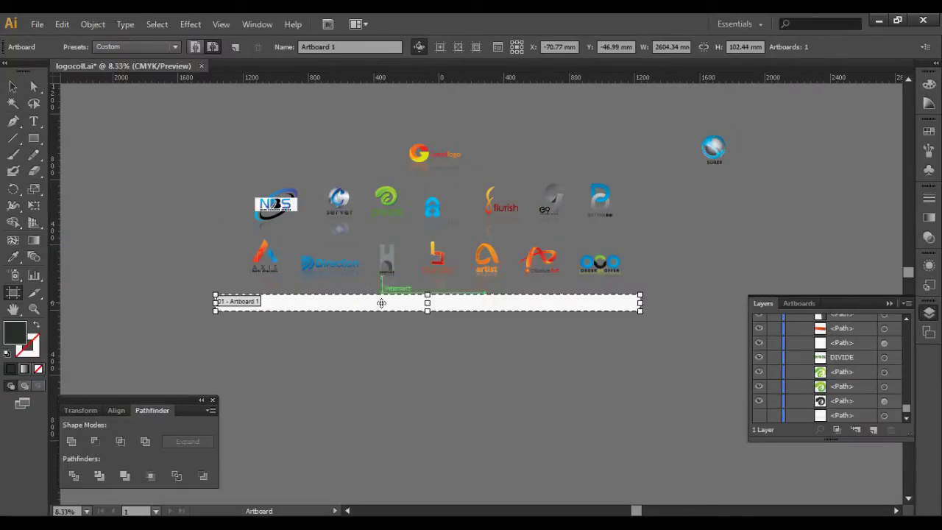
mouse_move(409, 303)
mouse_down()
mouse_move(431, 213)
mouse_move(461, 207)
mouse_up()
drag(677, 208, 336, 211)
Fit Artboard 1 tightly around the NBS logo, about 277 by 215 mm, undoing the stray extra artboard.
key(ctrl+equal)
key(ctrl+equal)
key(ctrl+equal)
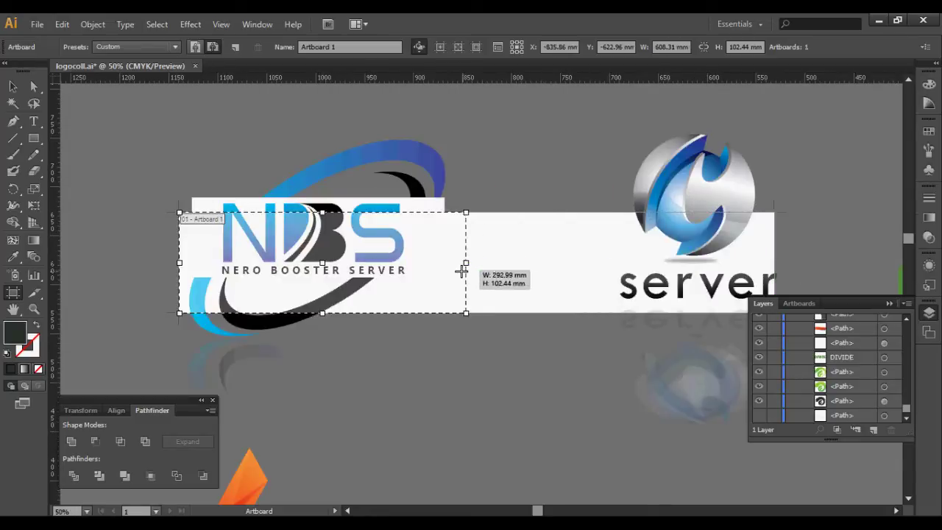
drag(687, 263, 463, 262)
drag(318, 207, 300, 124)
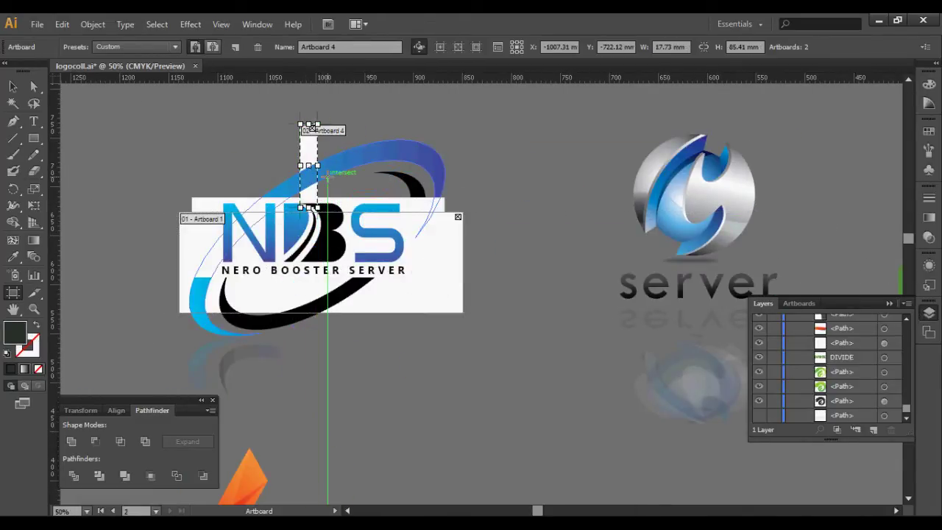
key(ctrl+z)
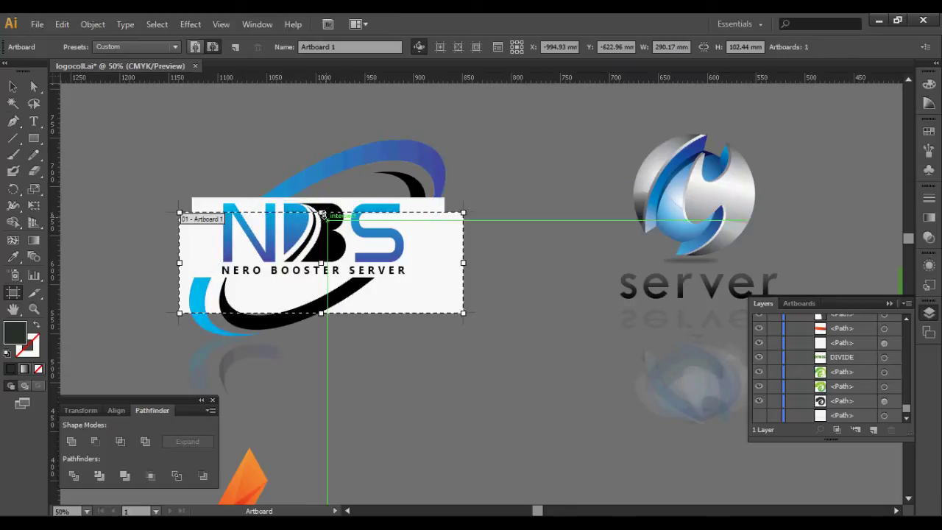
drag(320, 211, 321, 135)
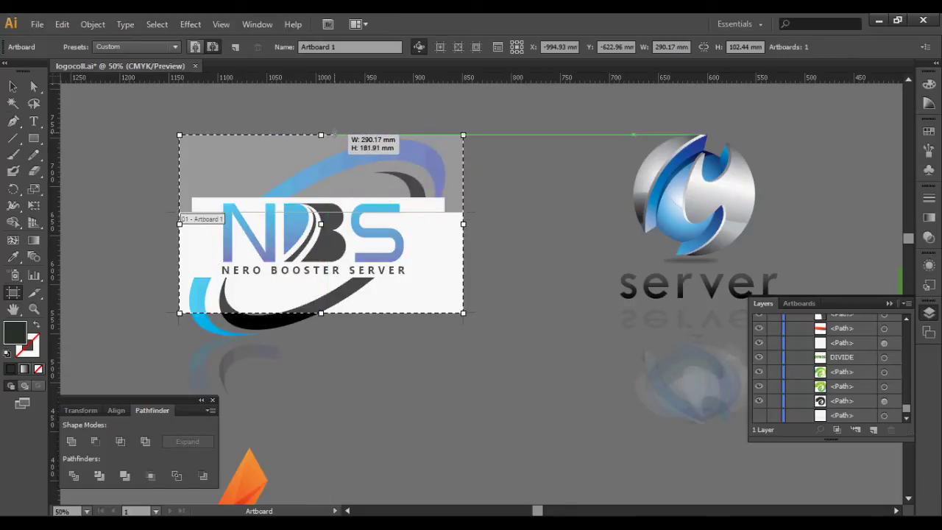
drag(321, 313, 321, 345)
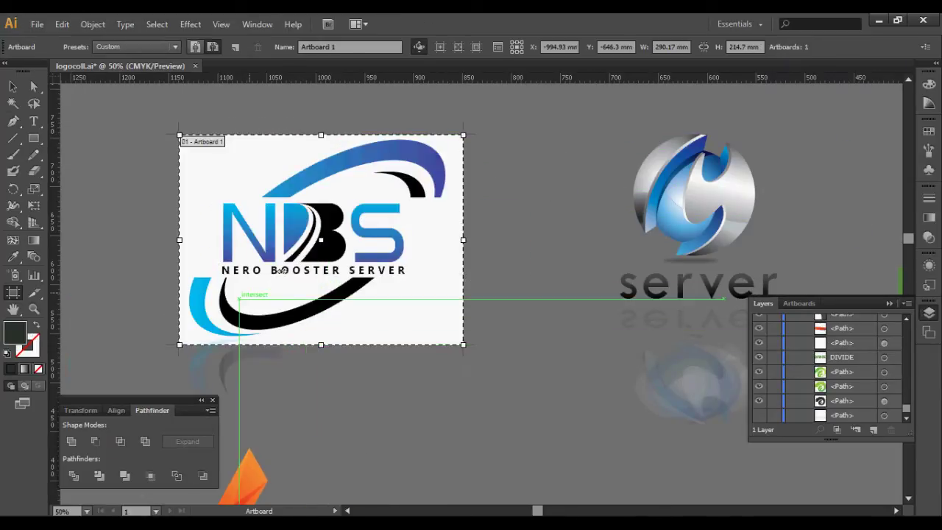
drag(461, 241, 453, 240)
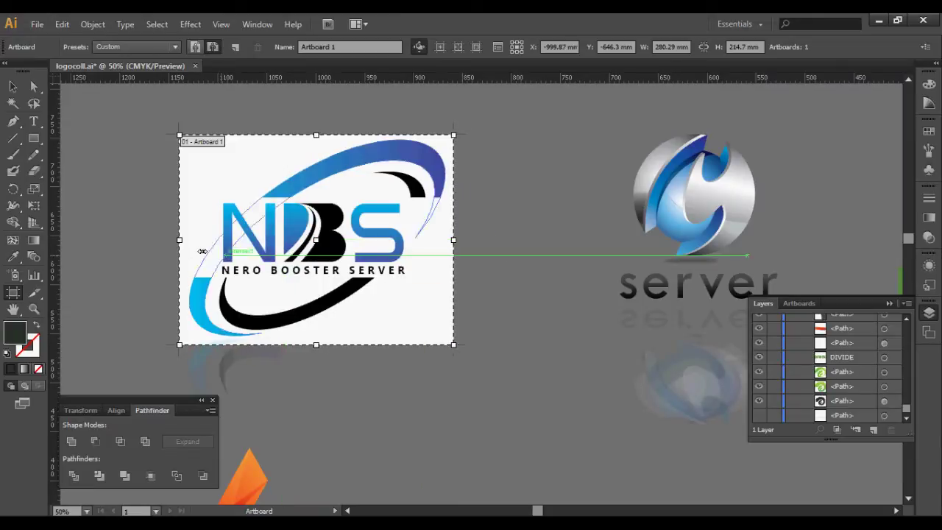
drag(180, 240, 183, 239)
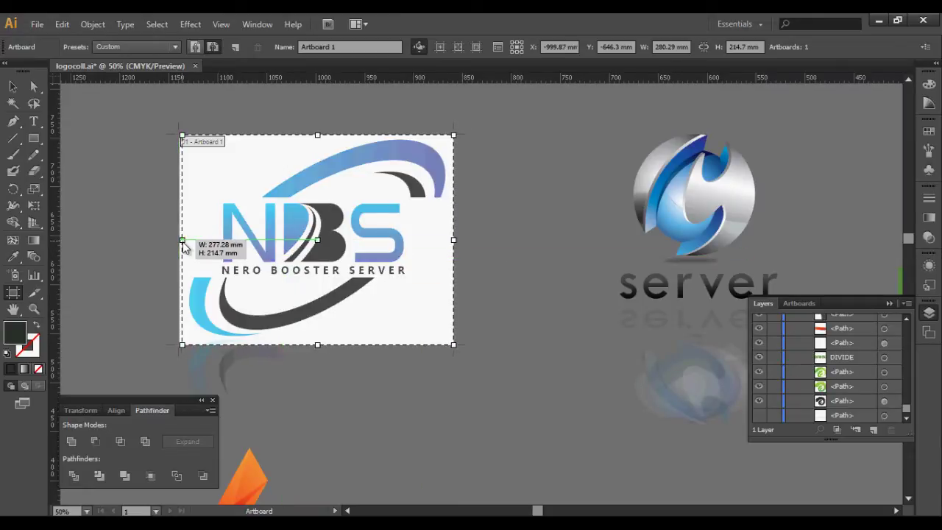
click(37, 24)
Export the NBS artboard via Save for Web as transparent PNG-24 file '1' in UI GLOBE.
click(111, 197)
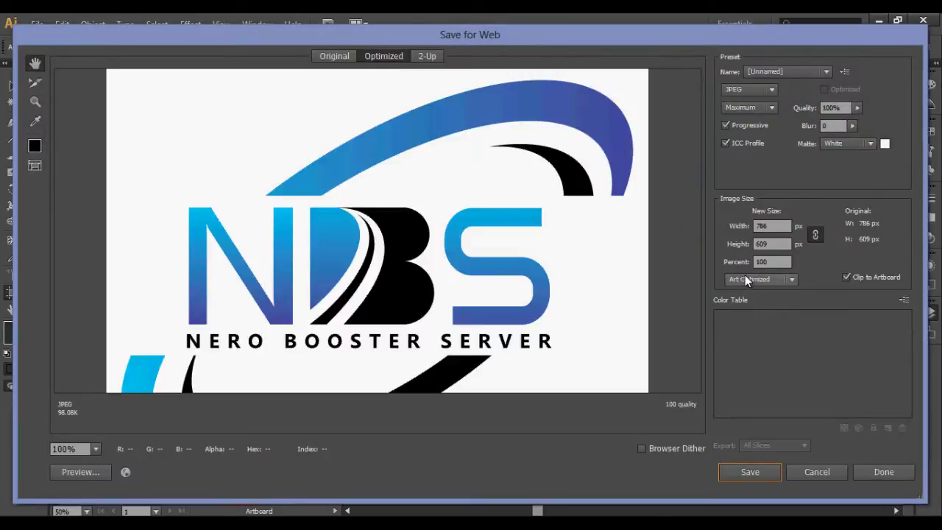
click(768, 89)
click(757, 149)
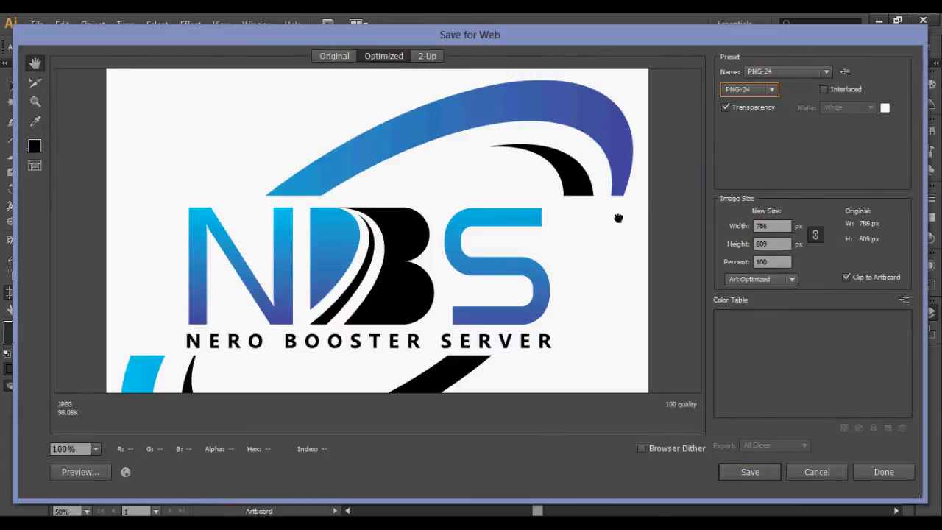
scroll(398, 235, down, 3)
scroll(356, 264, up, 2)
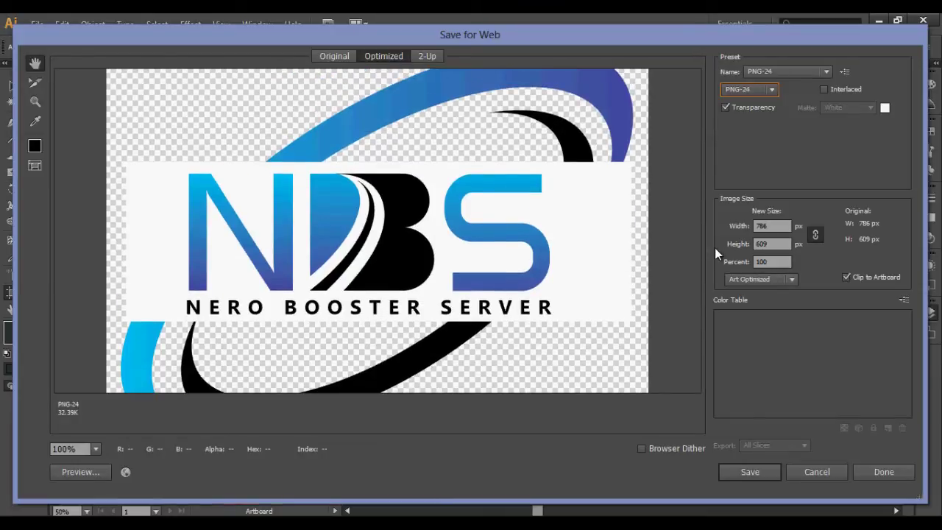
click(746, 472)
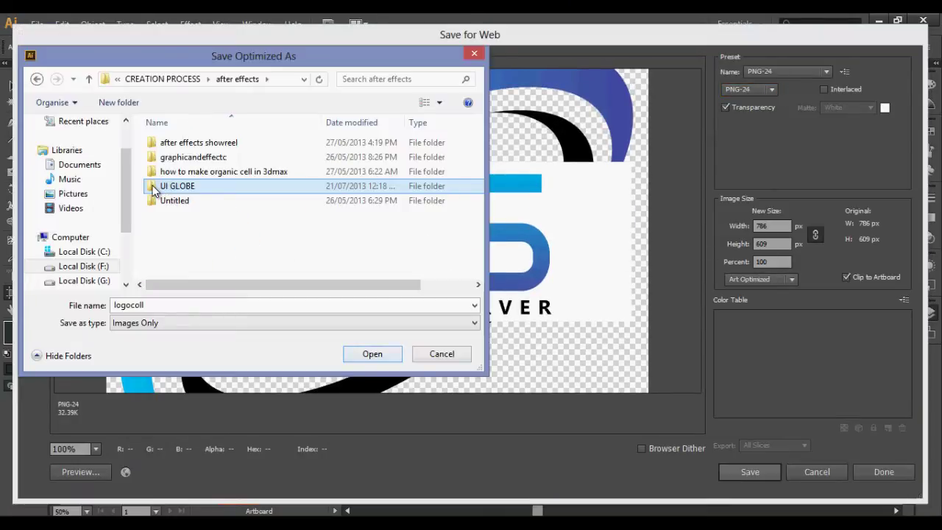
text(1)
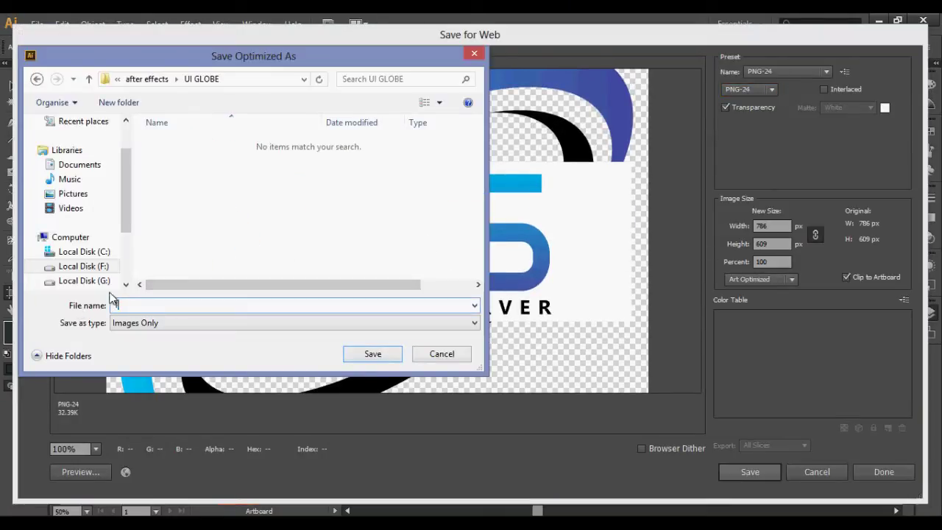
click(348, 356)
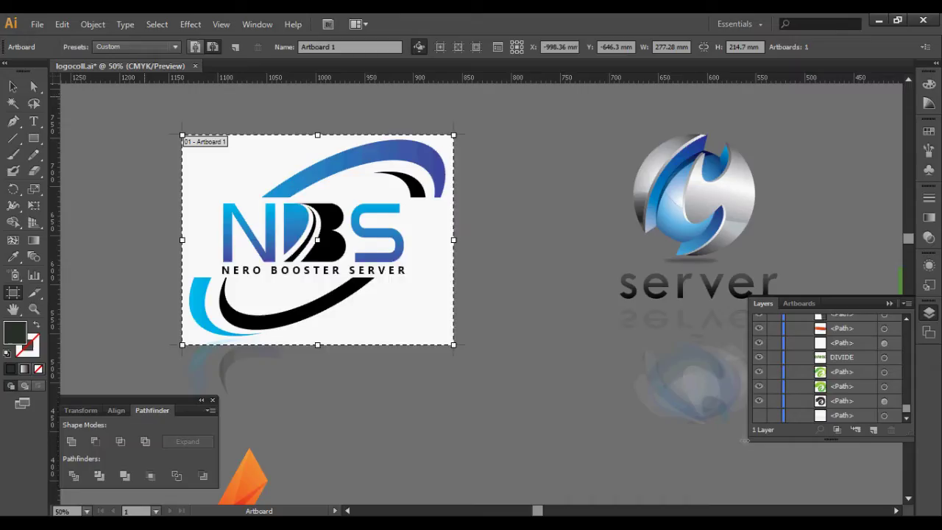
Move Artboard 1 from the NBS logo onto the server logo and widen it to cover it.
drag(325, 240, 297, 240)
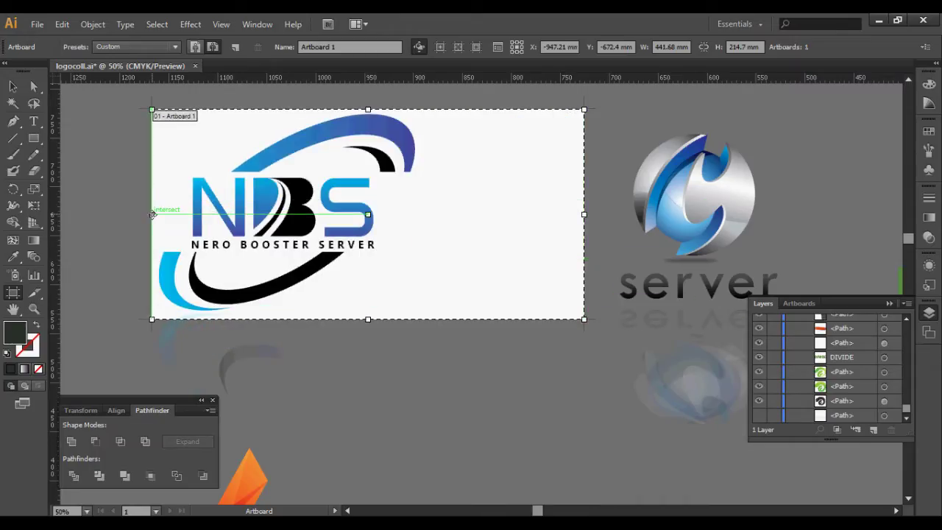
drag(152, 214, 415, 214)
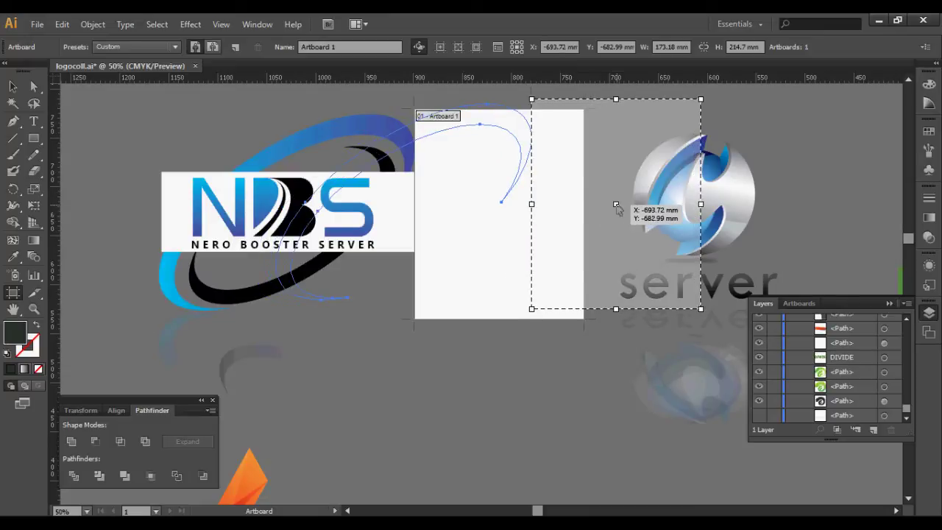
mouse_move(499, 215)
mouse_down()
mouse_move(616, 204)
mouse_move(483, 212)
mouse_up()
drag(414, 214, 467, 215)
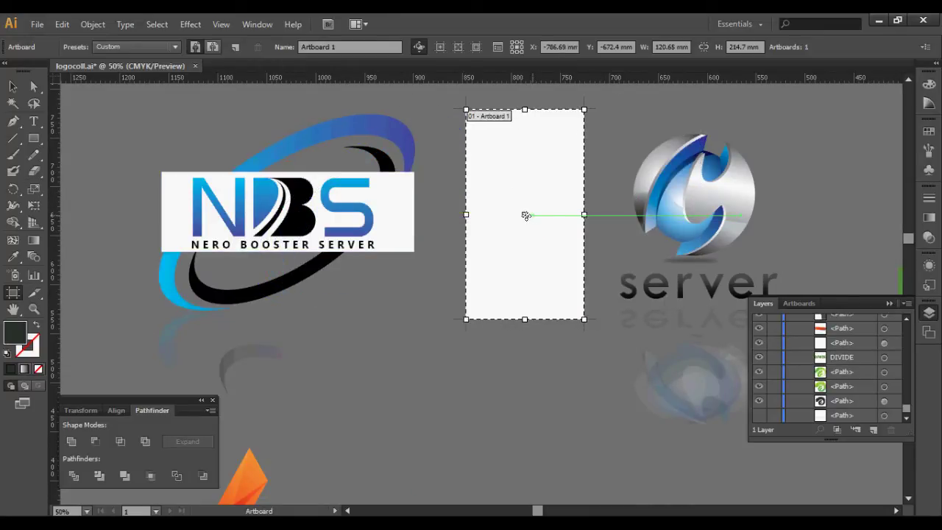
drag(525, 215, 701, 215)
drag(642, 214, 594, 214)
drag(759, 214, 799, 215)
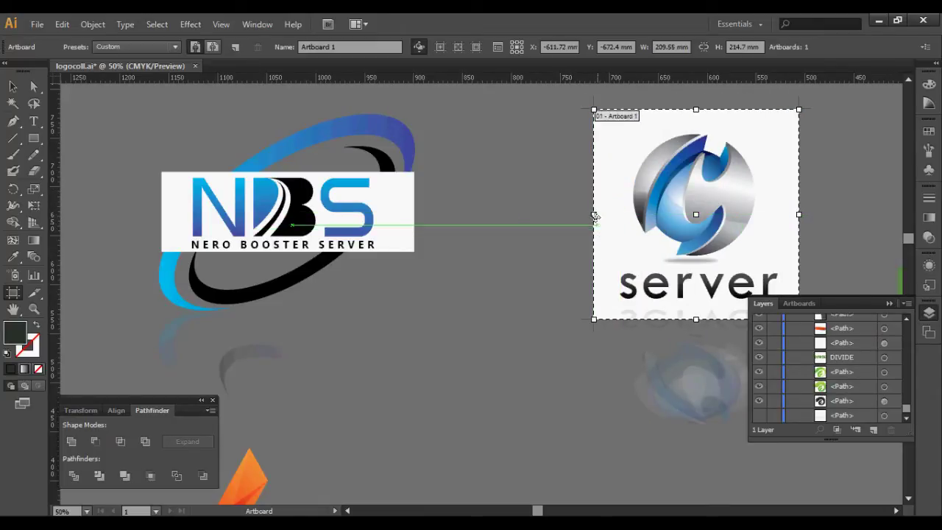
Trim the artboard's left, bottom and right edges tightly around the server logo.
drag(597, 230, 604, 220)
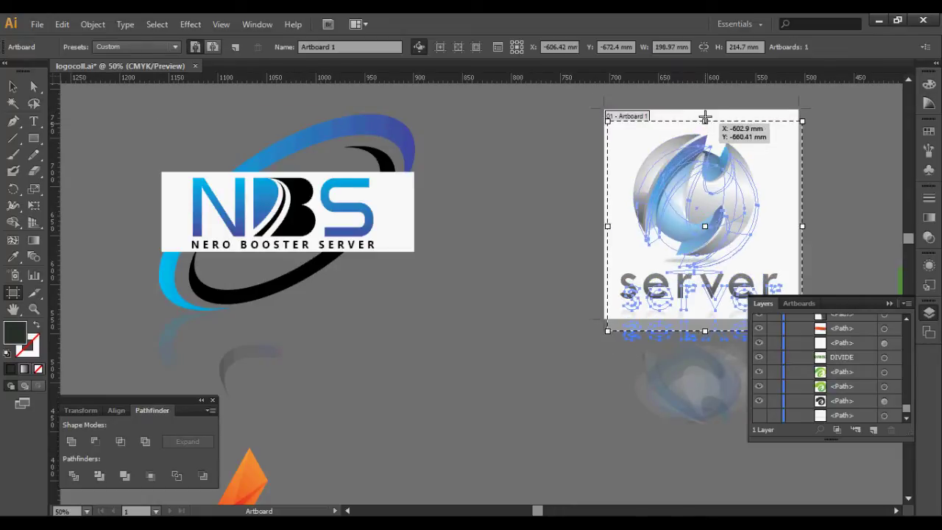
drag(701, 112, 705, 128)
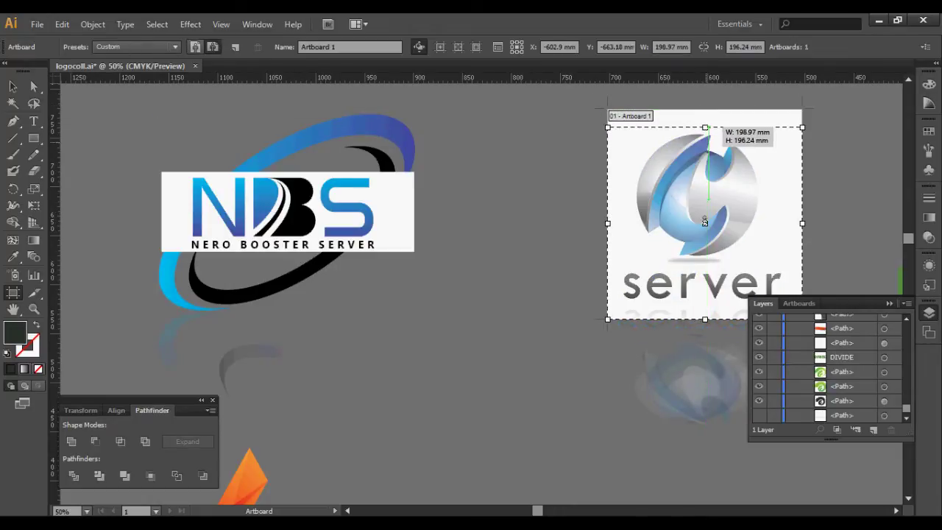
drag(705, 309, 710, 304)
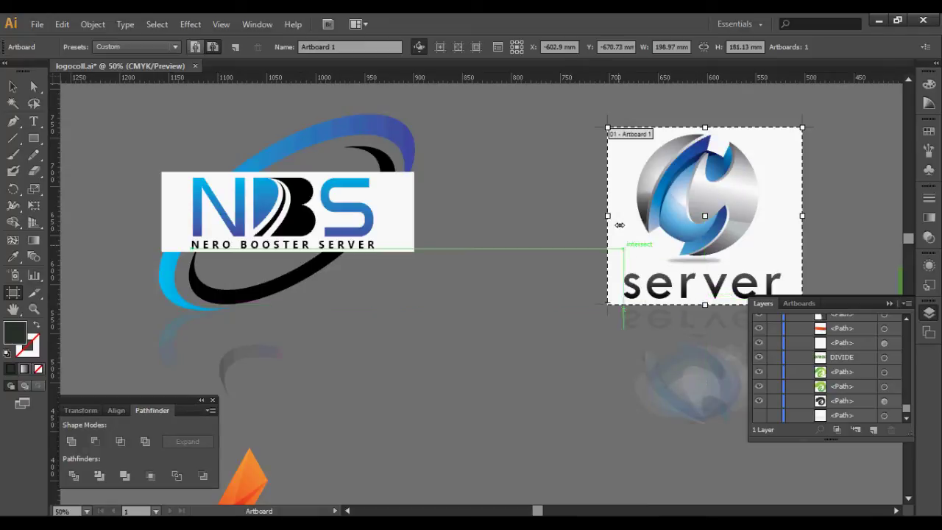
drag(607, 223, 619, 217)
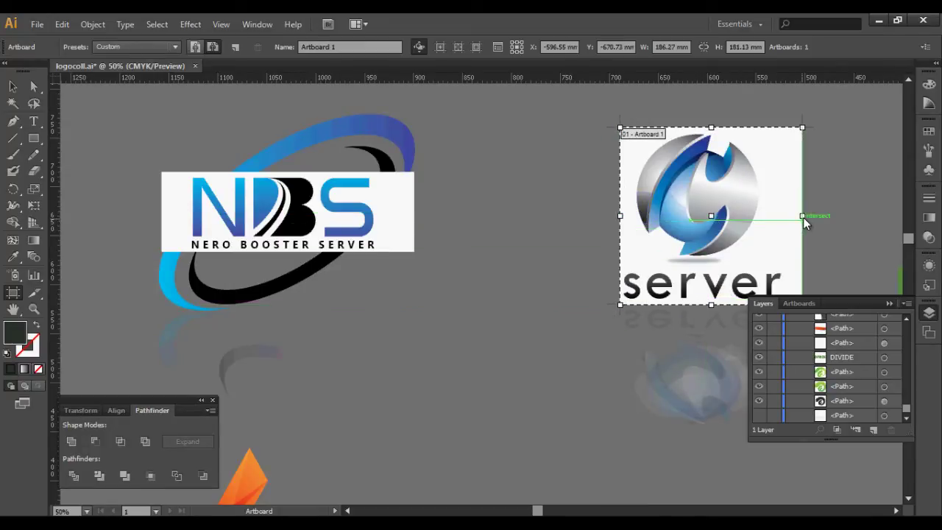
drag(801, 215, 791, 216)
click(36, 25)
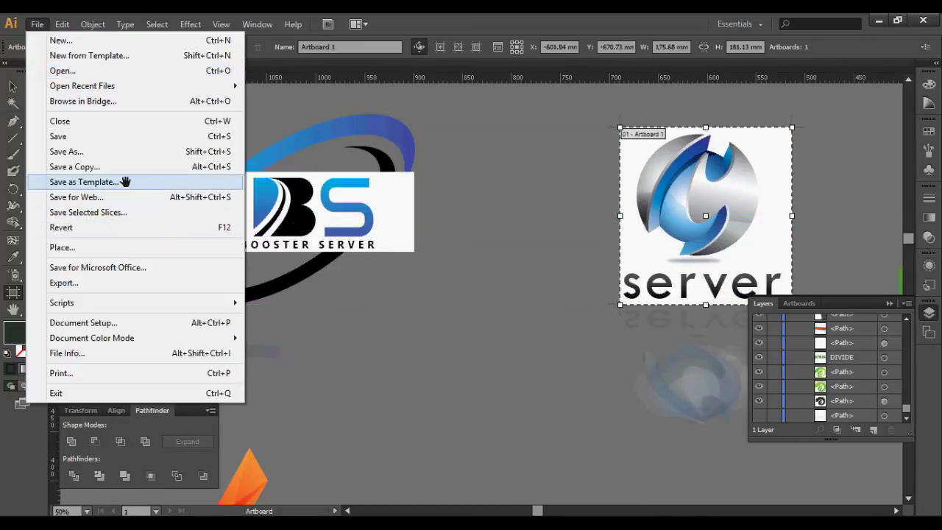
click(118, 196)
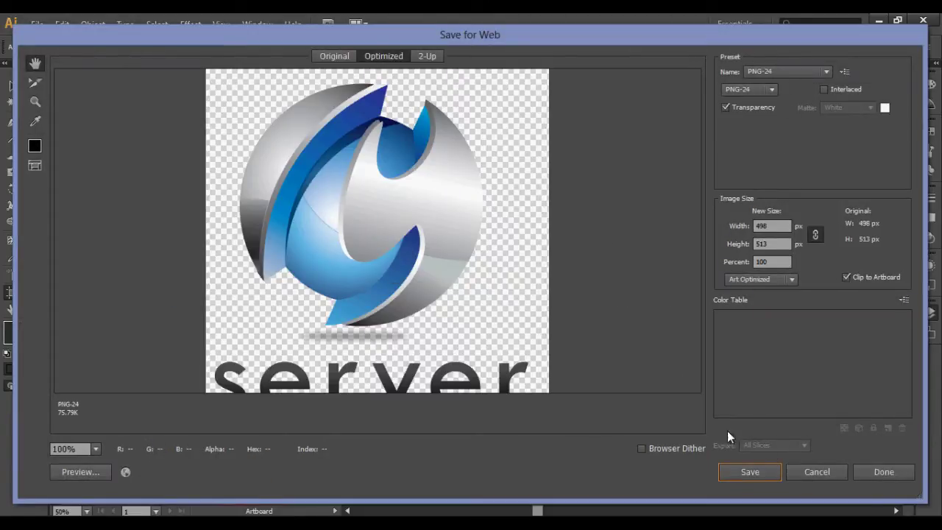
Save the server logo as transparent PNG-24 file '2' in the UI GLOBE folder.
scroll(445, 195, down, 1)
click(736, 472)
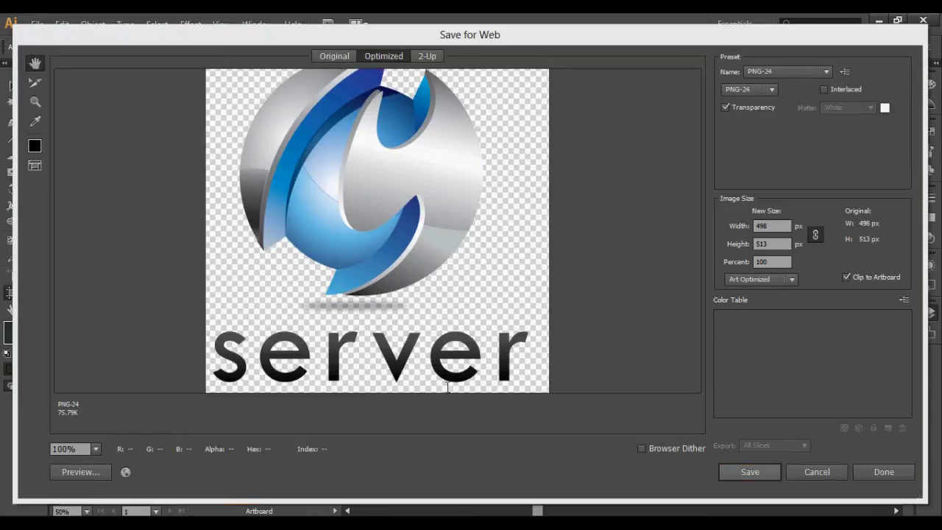
text(1)
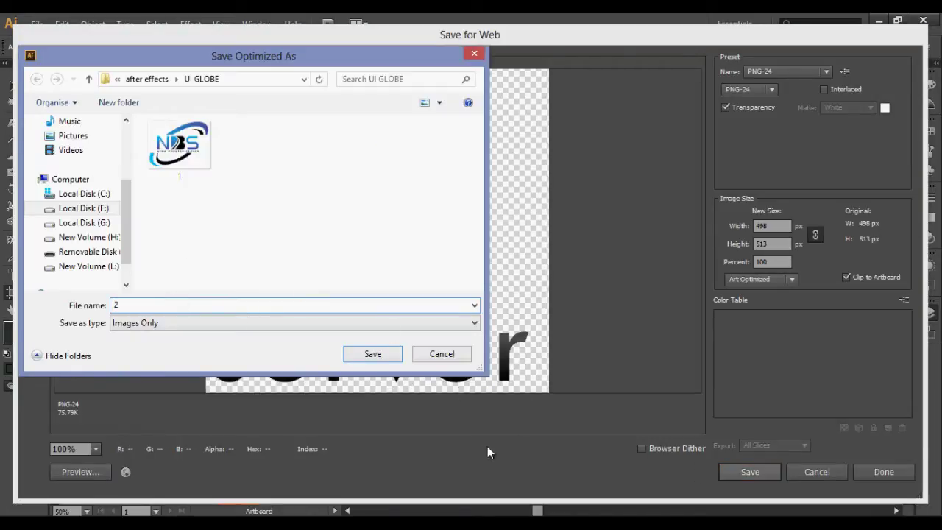
click(372, 353)
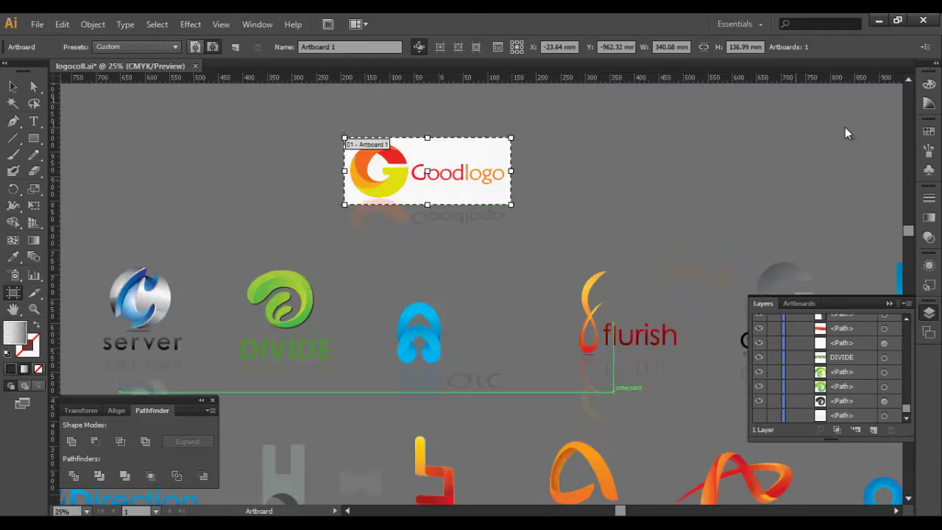
Import all the logo PNGs from the UI GLOBE folder into the After Effects project.
click(879, 23)
right_click(178, 263)
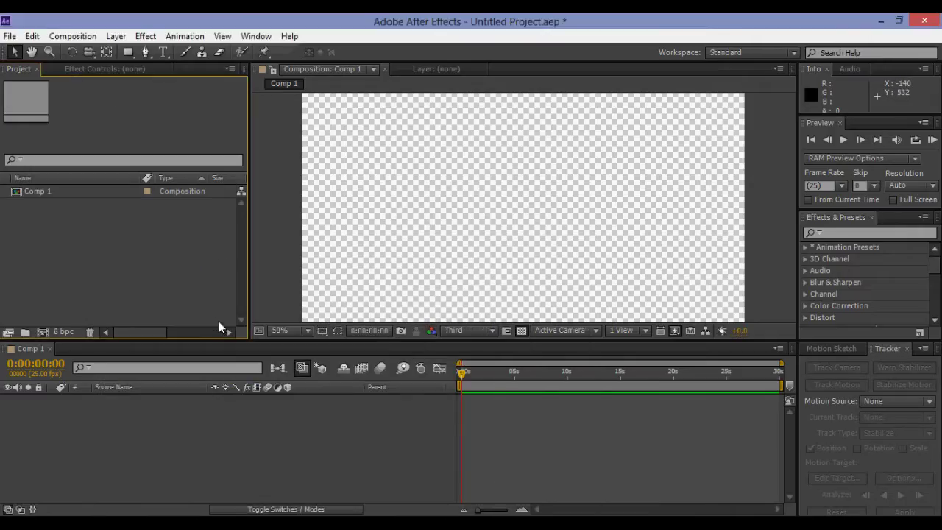
mouse_move(226, 321)
click(367, 316)
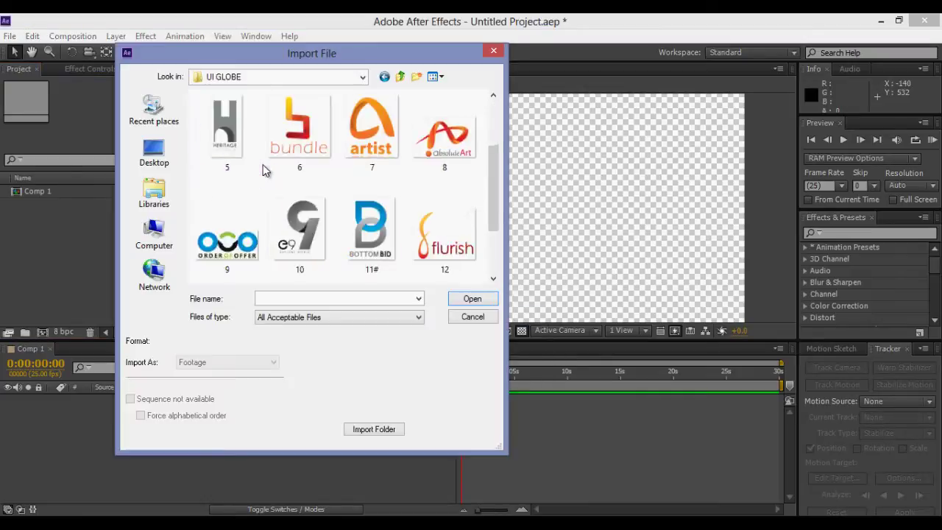
scroll(335, 221, down, 2)
drag(456, 279, 137, 18)
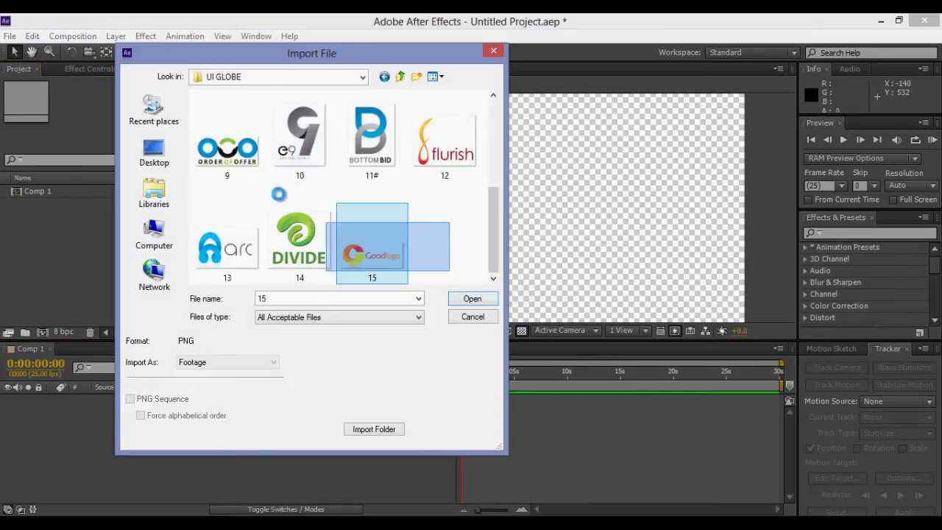
click(477, 300)
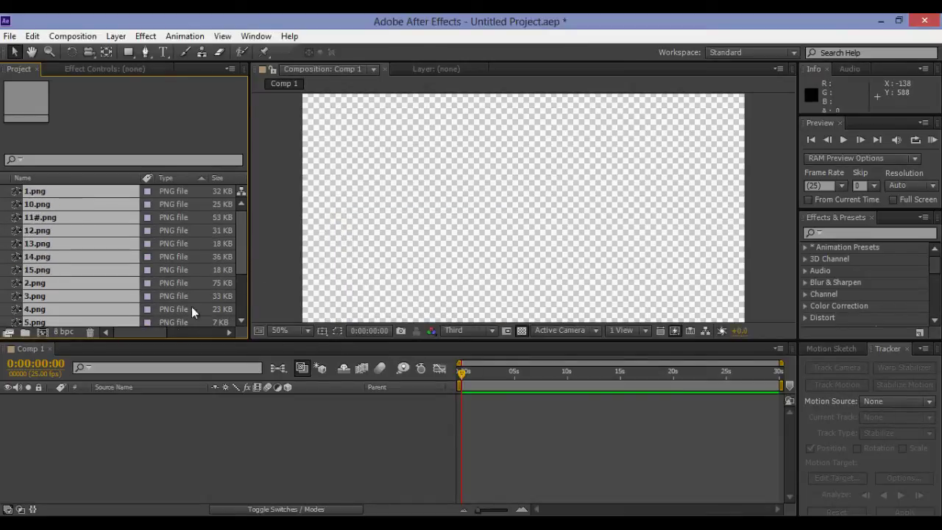
Inspect 15.png, 14.png and 10.png, and preview 1.png and 12.png in the footage viewer.
click(16, 272)
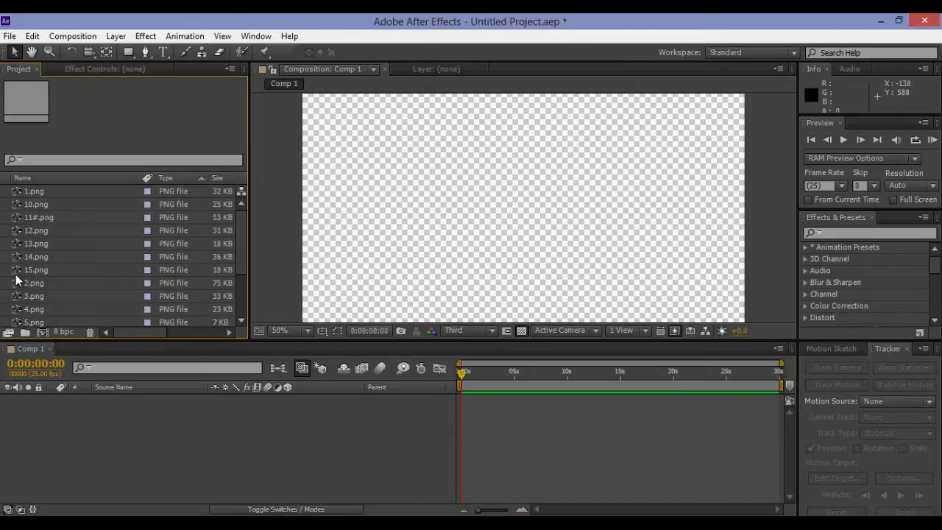
click(19, 260)
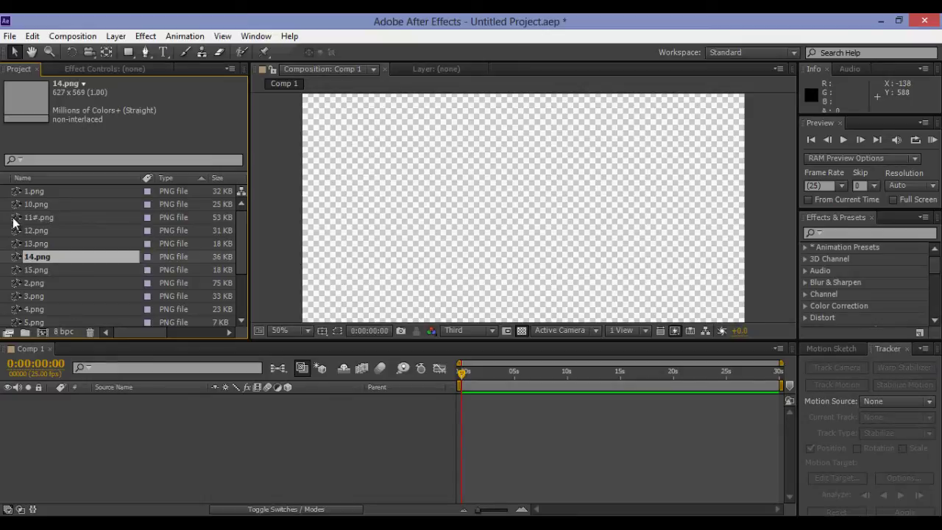
double_click(16, 192)
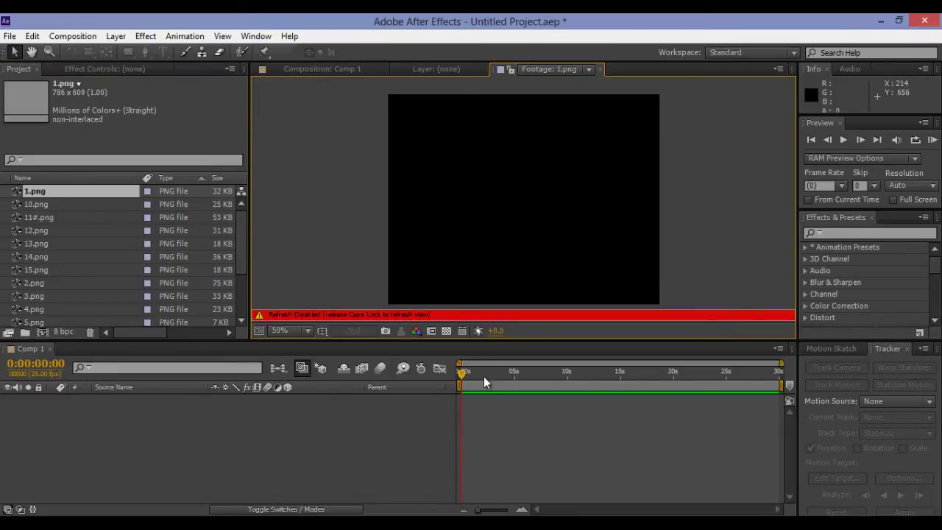
drag(483, 378, 495, 381)
click(30, 207)
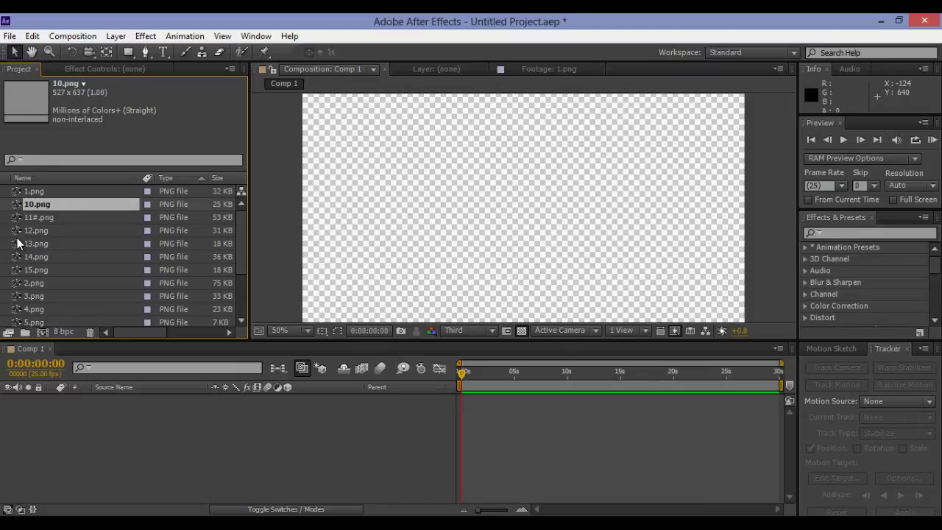
key(ctrl+shift+a)
double_click(16, 232)
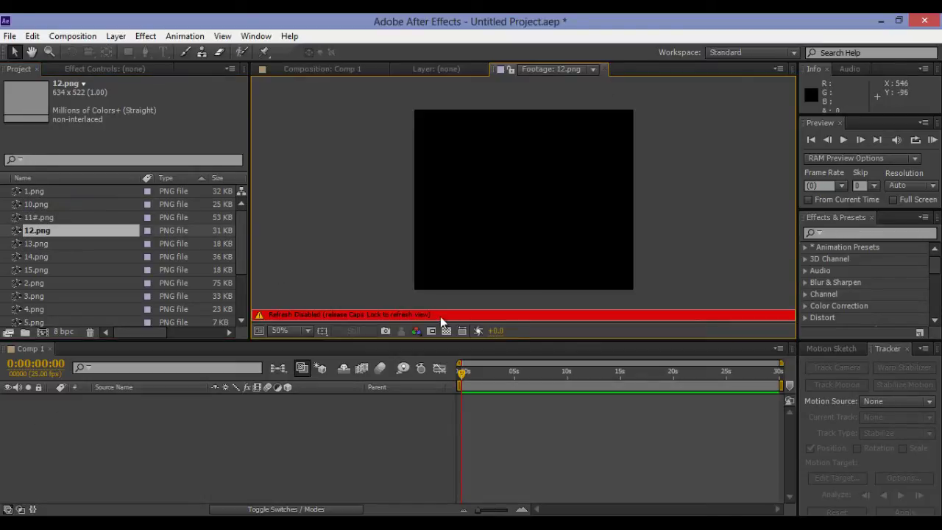
Add a white solid layer to Comp 1 with default settings.
right_click(339, 397)
mouse_move(382, 256)
click(595, 294)
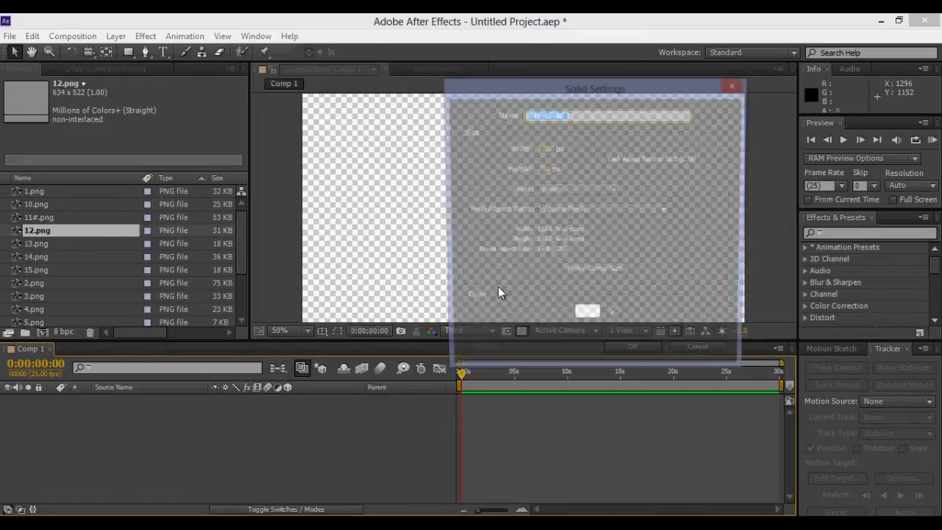
key(Return)
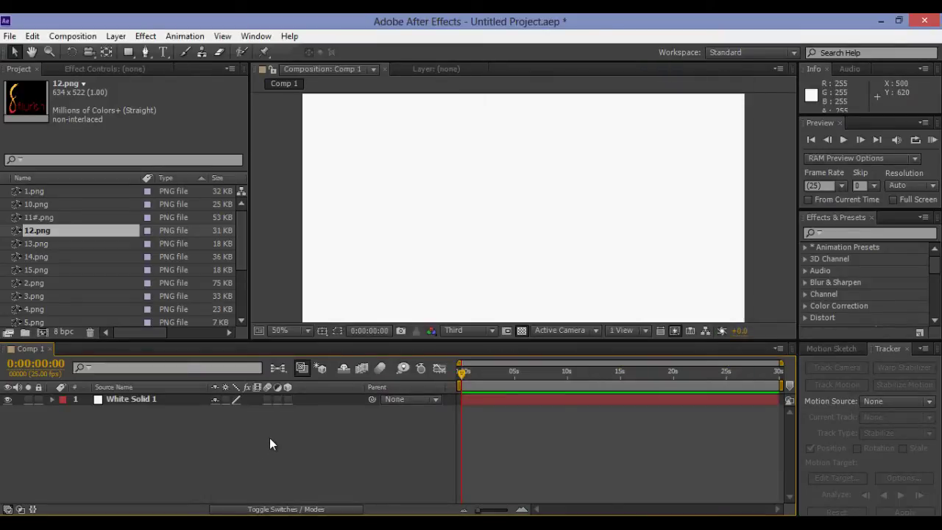
Add a second solid coloured royal blue #289CFF above the white solid.
right_click(268, 439)
mouse_move(354, 294)
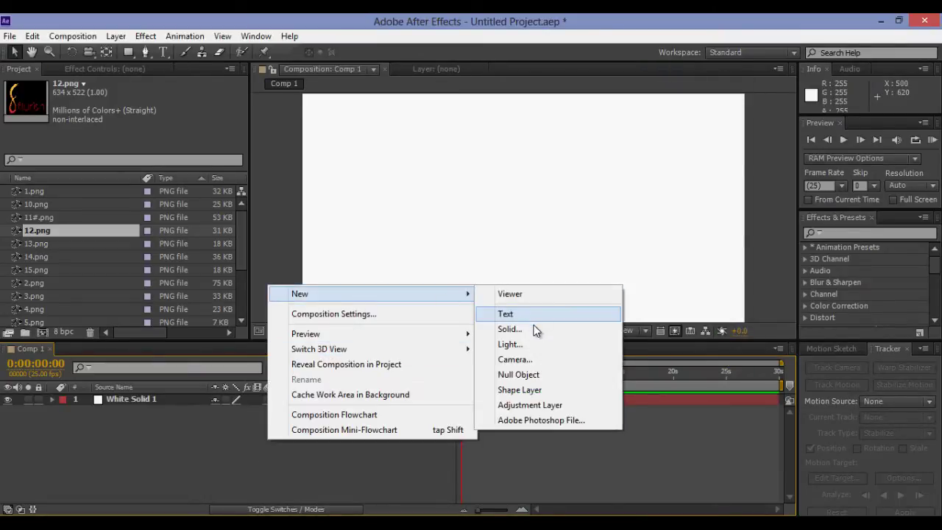
click(533, 330)
click(587, 318)
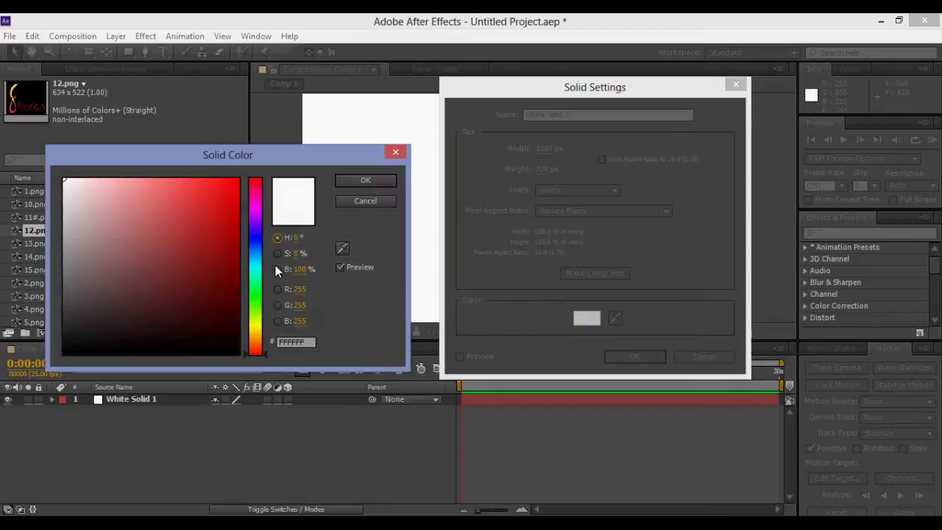
click(261, 262)
drag(261, 267, 261, 250)
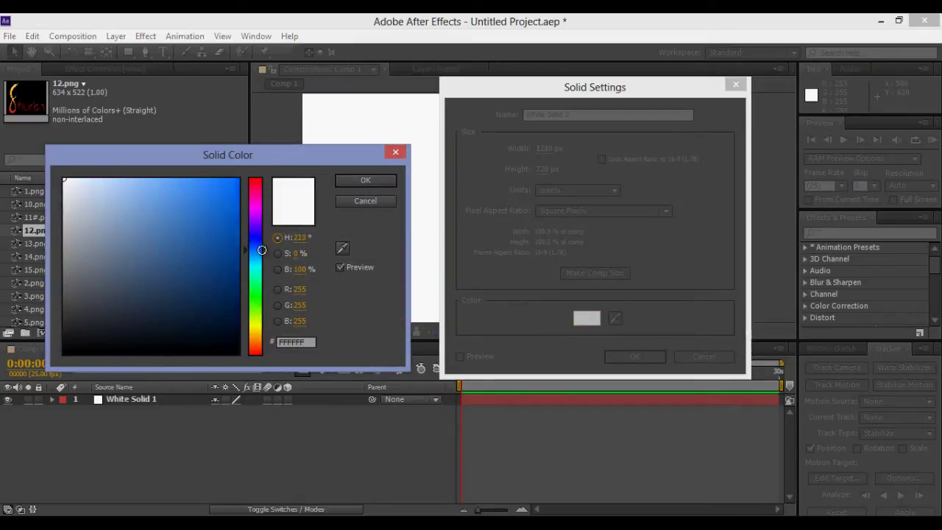
drag(232, 188, 197, 139)
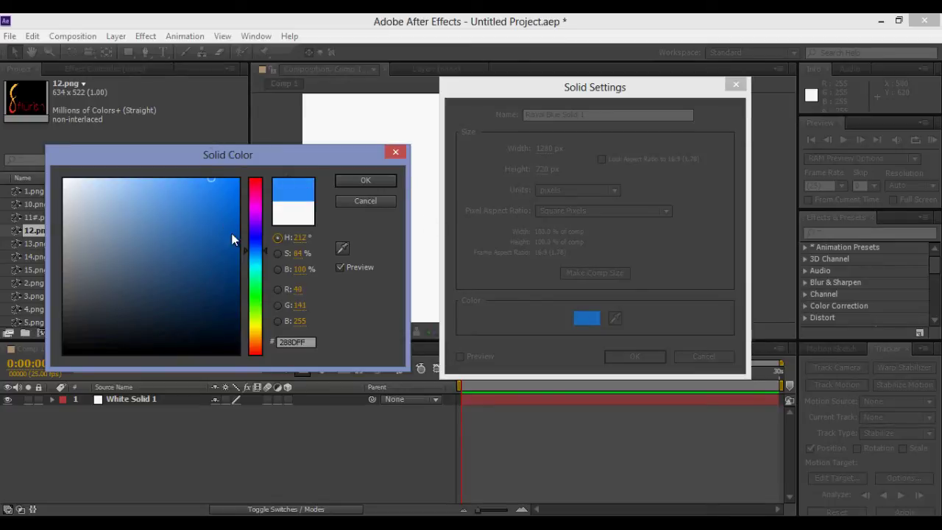
drag(257, 251, 257, 256)
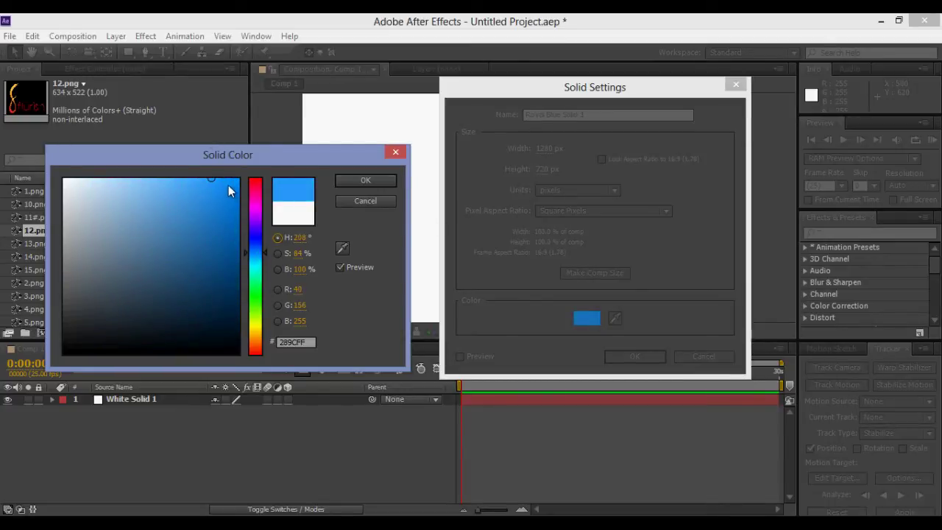
click(345, 177)
click(613, 358)
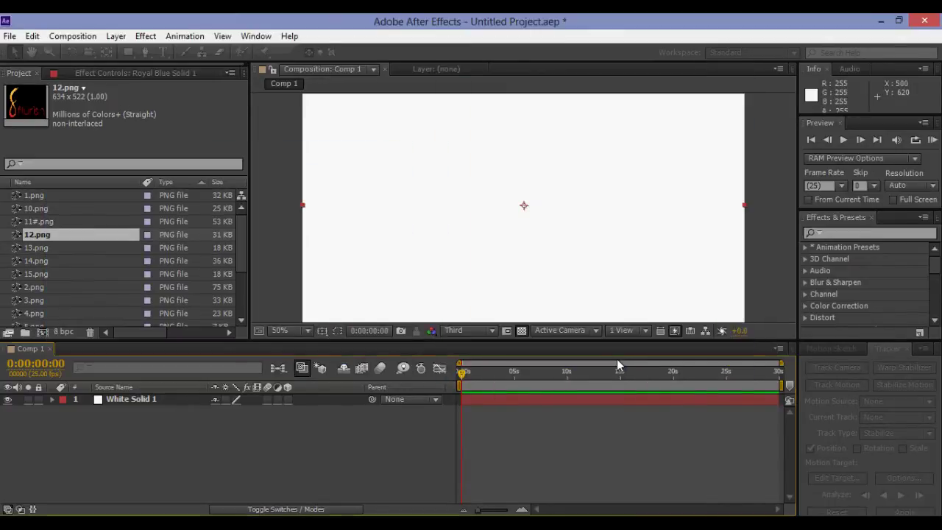
click(838, 232)
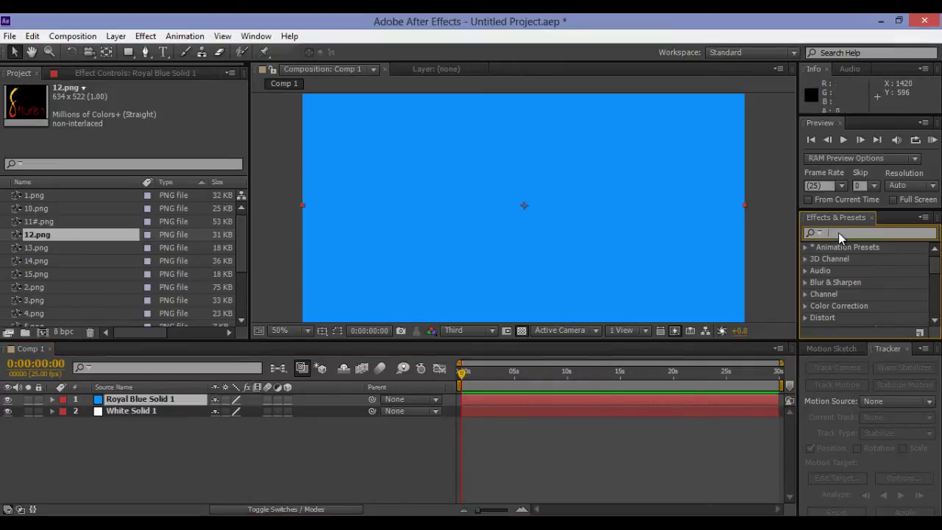
Pre-compose Royal Blue Solid 1 into a comp named 'globe' and open that precomp.
right_click(159, 398)
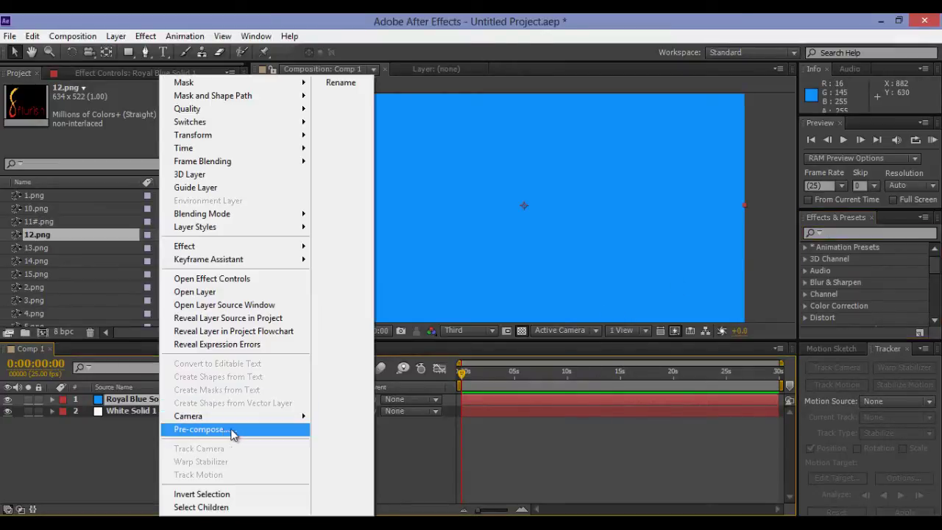
click(231, 429)
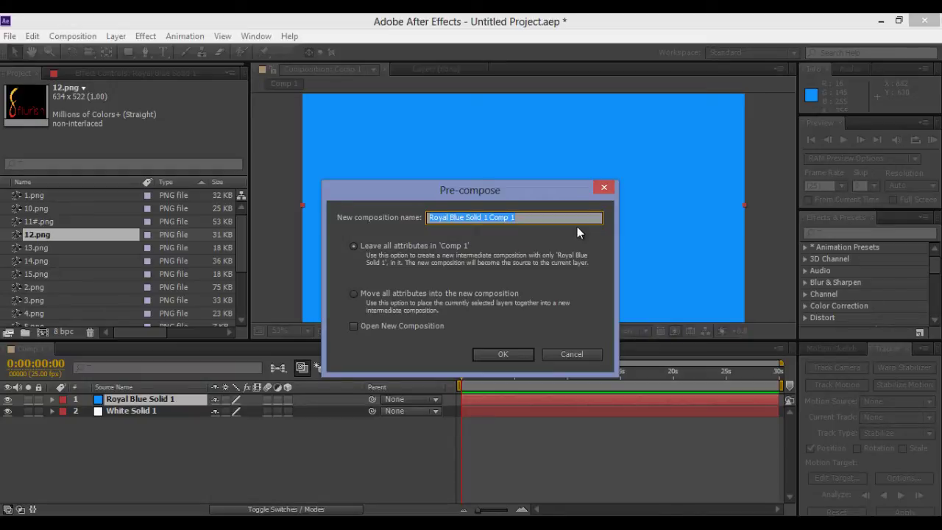
text(globl)
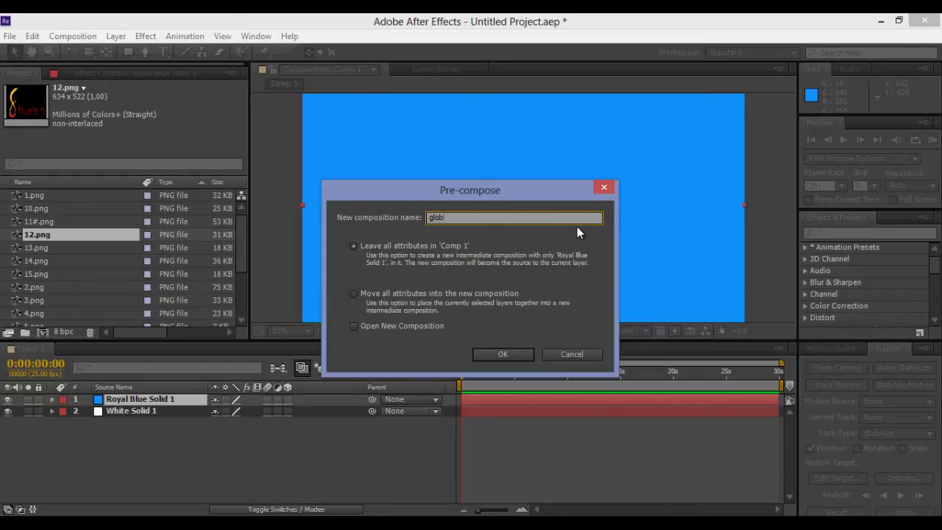
key(BackSpace)
text(e)
click(490, 354)
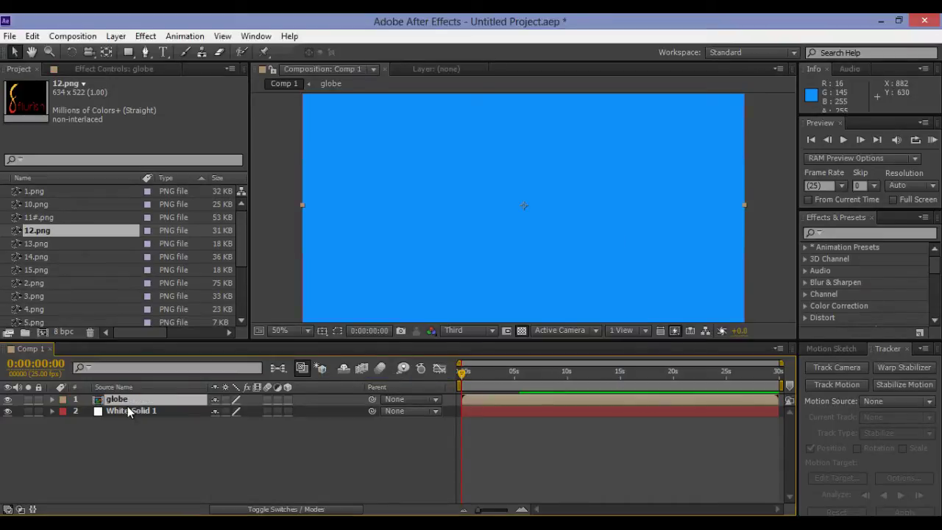
double_click(99, 401)
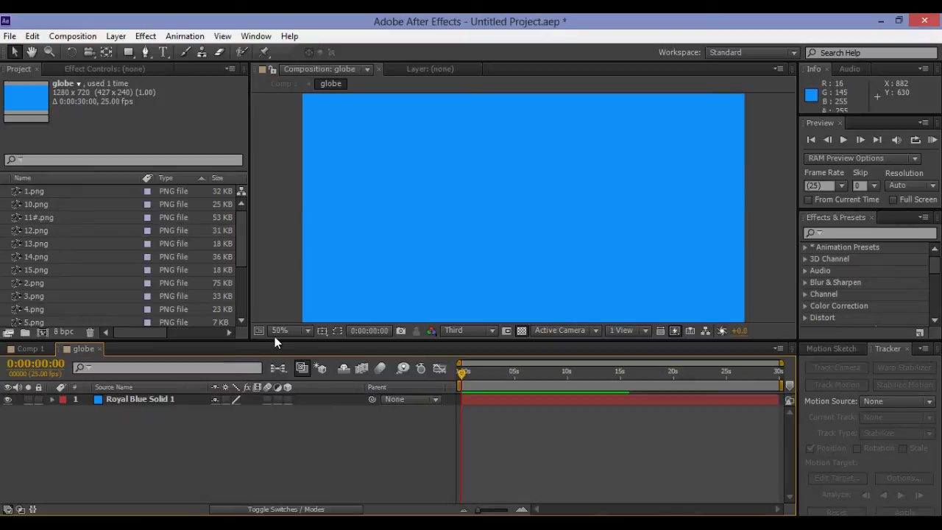
Apply Fractal Noise to Royal Blue Solid 1 with contrast 150, brightness -54 and 18% opacity.
click(139, 399)
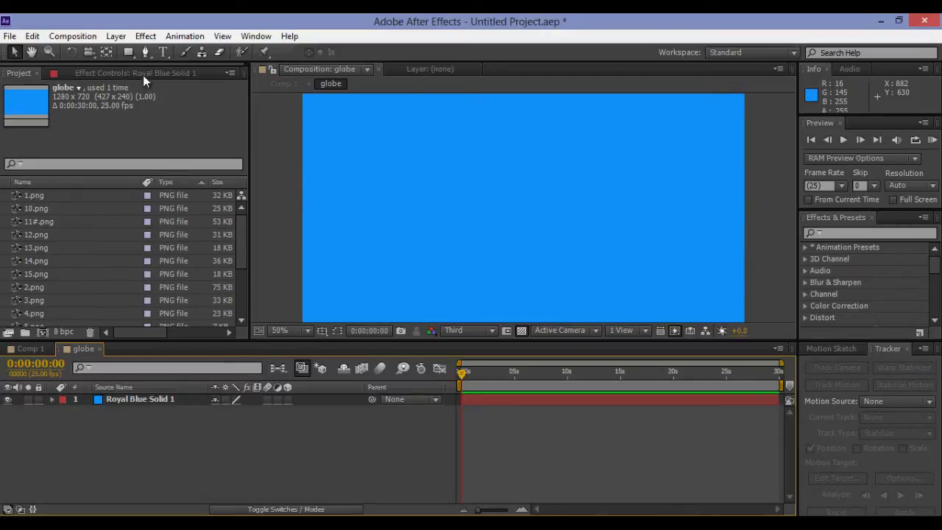
click(145, 36)
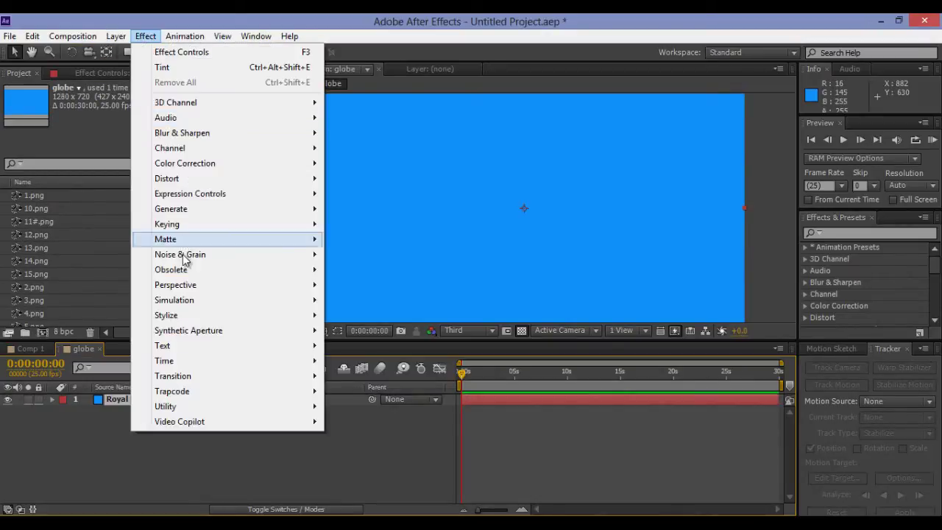
mouse_move(200, 253)
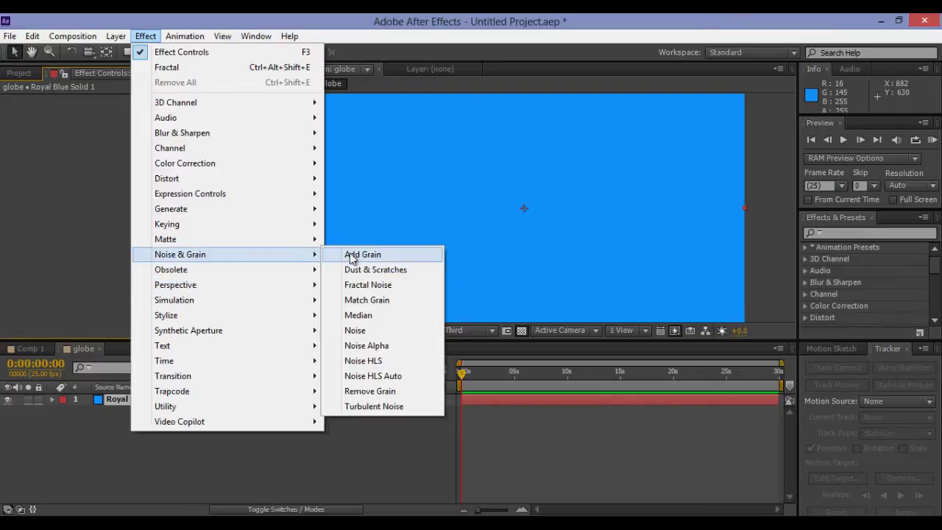
click(373, 284)
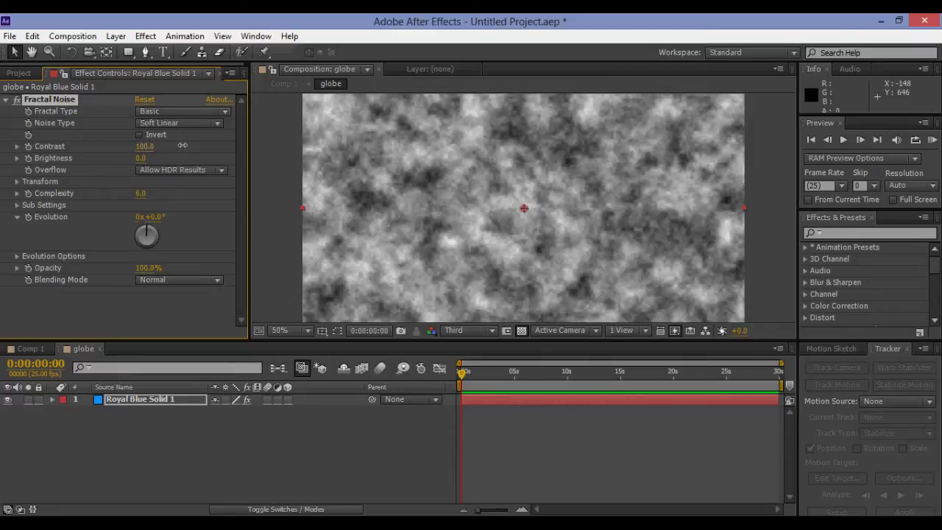
drag(182, 145, 108, 166)
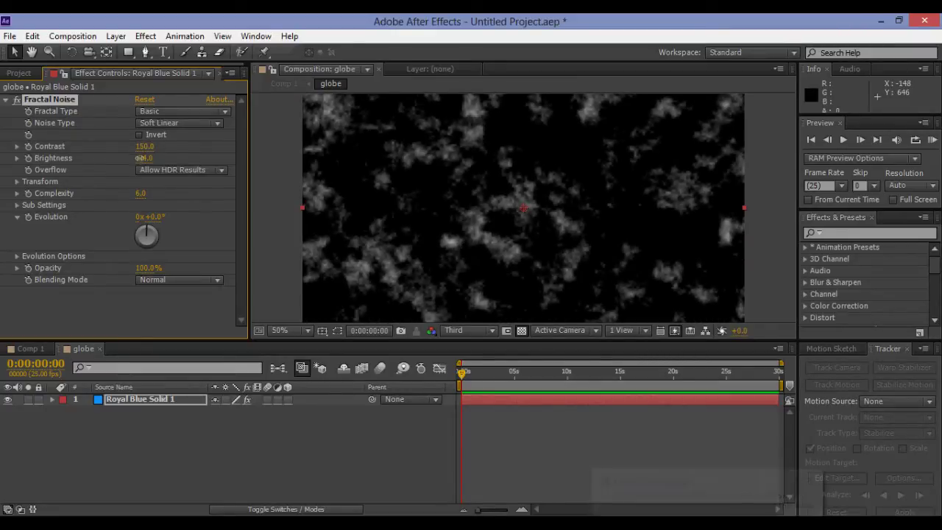
drag(156, 222, 139, 234)
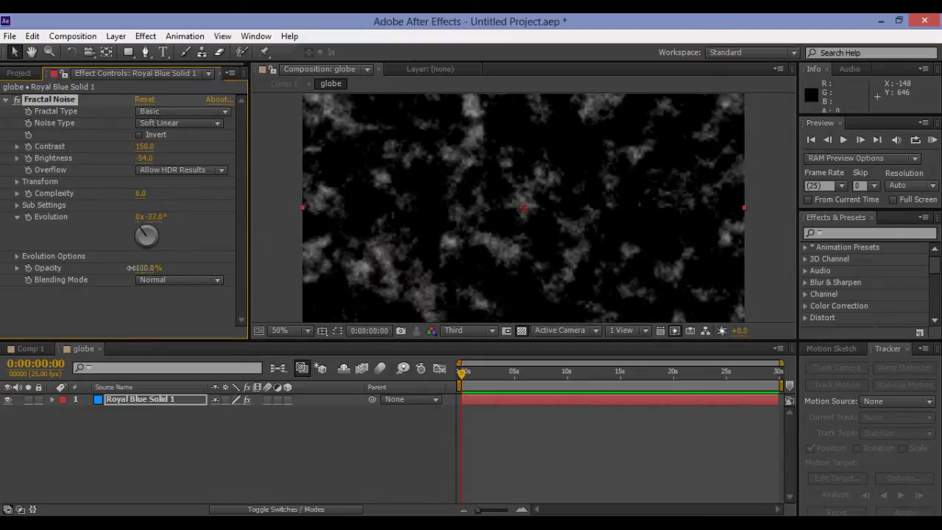
drag(131, 268, 75, 285)
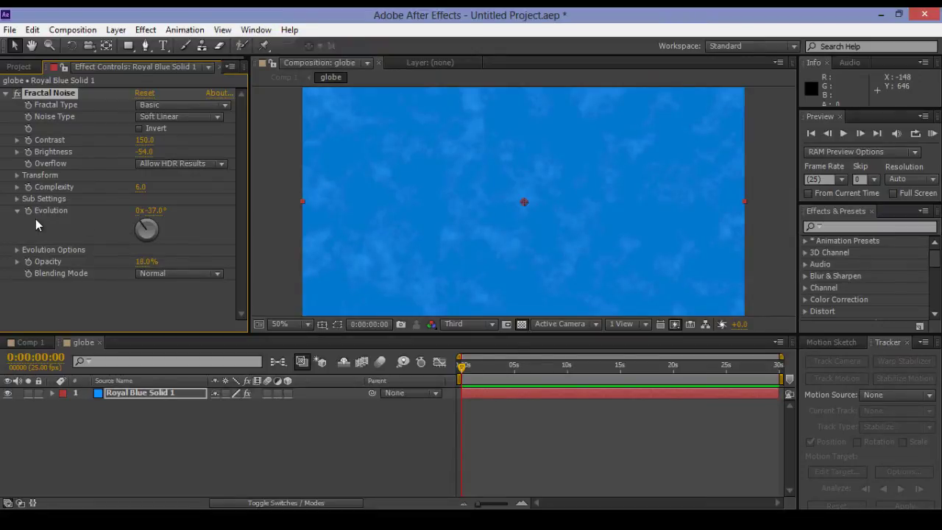
Drive Fractal Noise Evolution with the expression time*200 and play back to check the moving clouds.
key(alt+shift+equal)
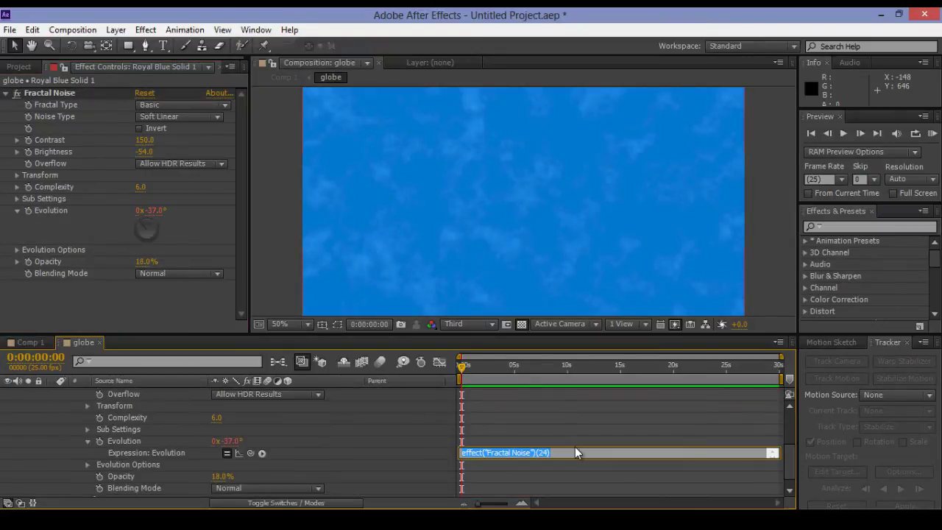
text(time)
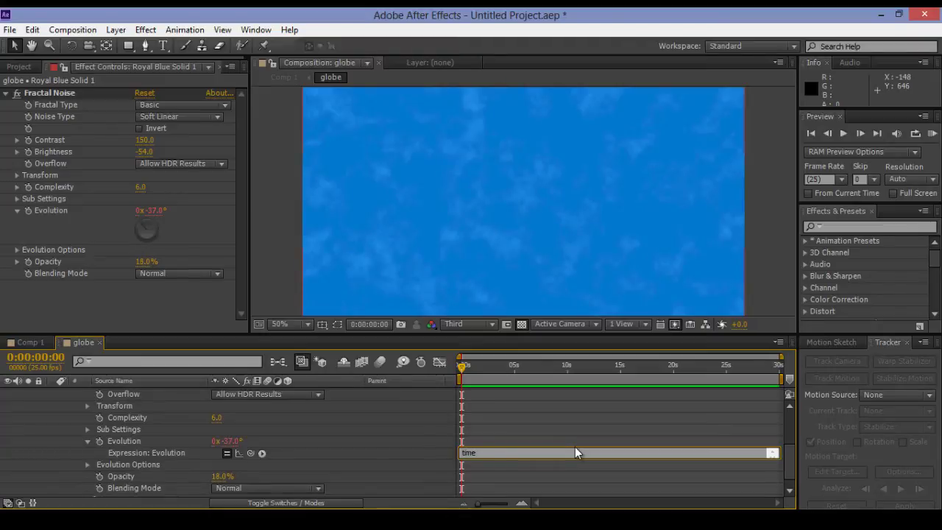
text(*200)
click(492, 459)
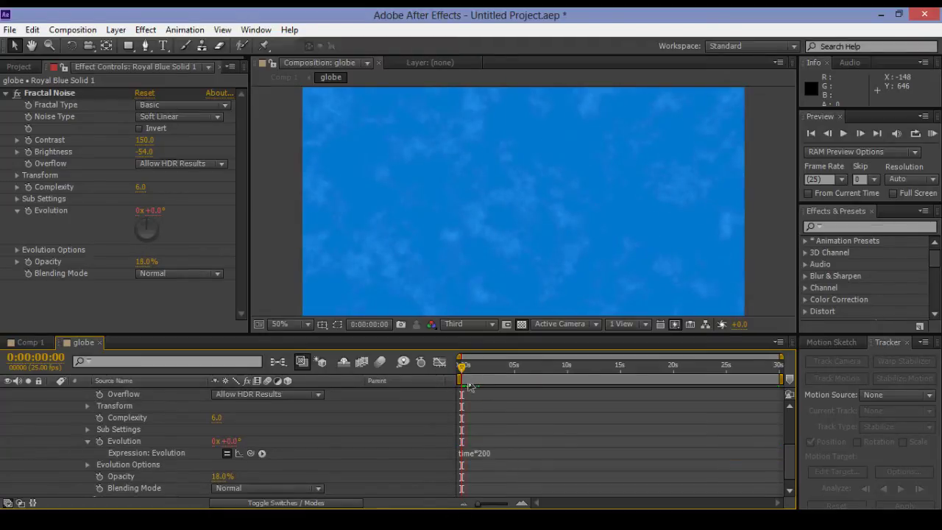
key(space)
scroll(66, 398, up, 3)
click(50, 392)
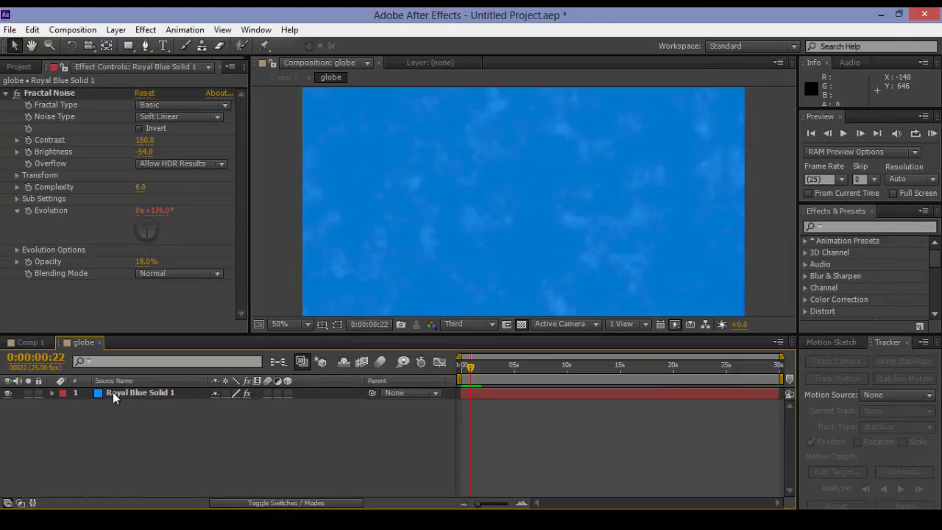
click(112, 392)
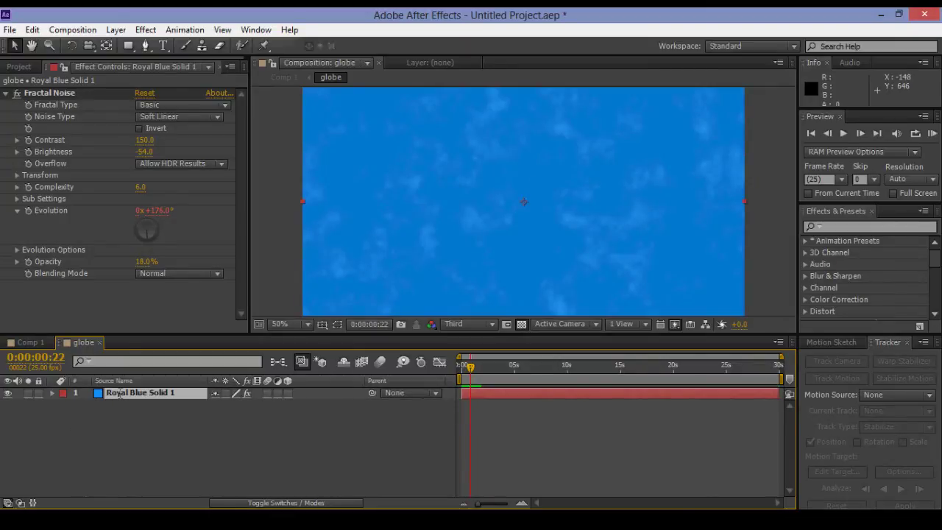
Apply CC Sphere to the blue solid and raise its radius to 270.
click(837, 227)
text(cc)
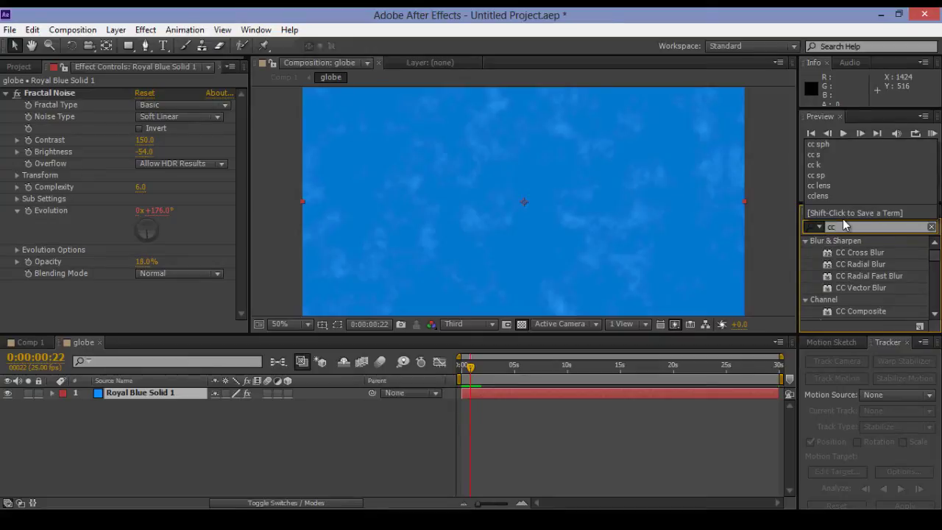
text( sp)
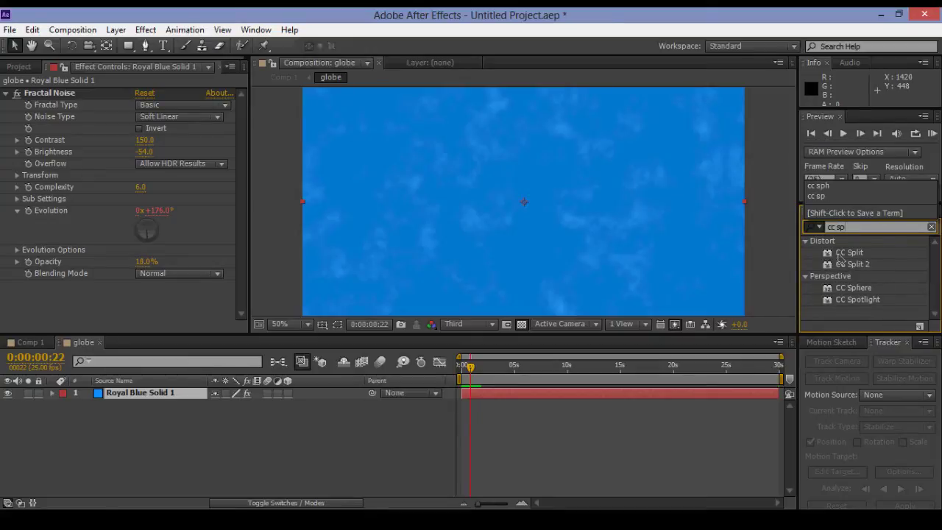
click(850, 287)
drag(787, 293, 525, 206)
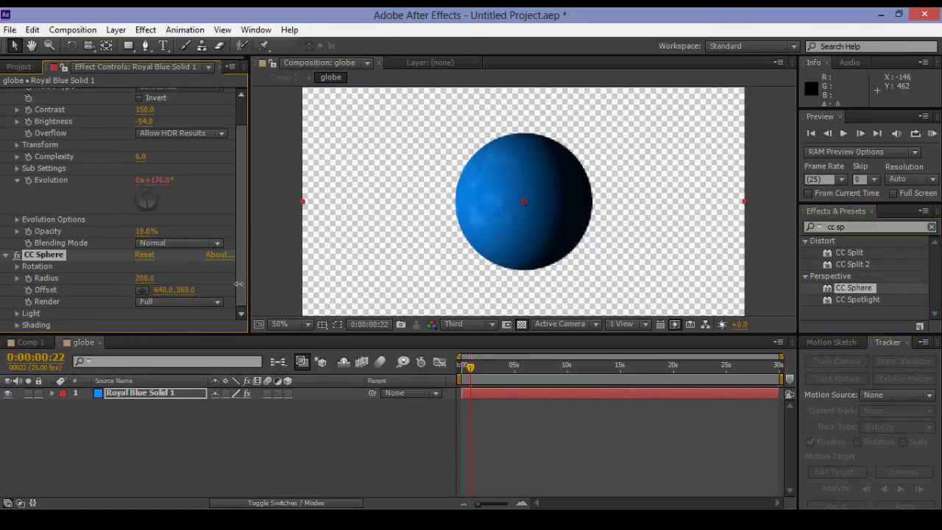
drag(160, 279, 204, 279)
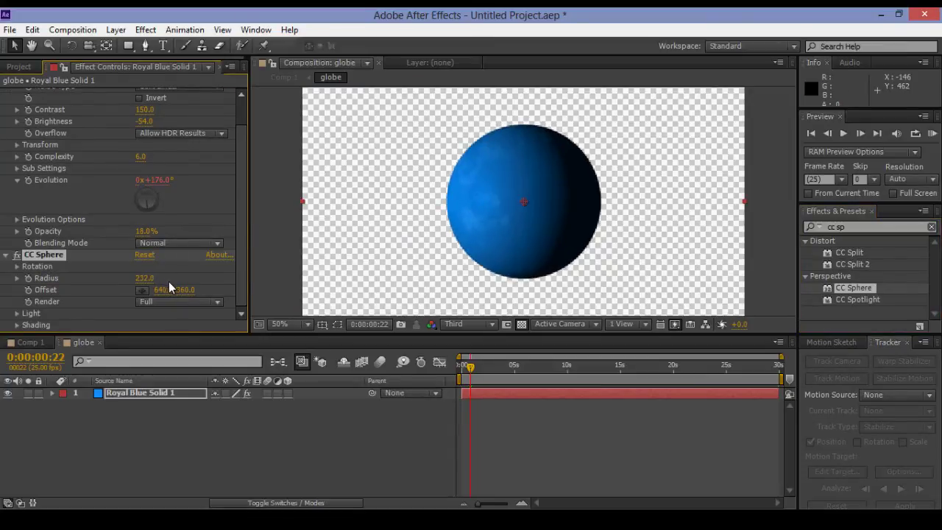
drag(425, 237, 427, 235)
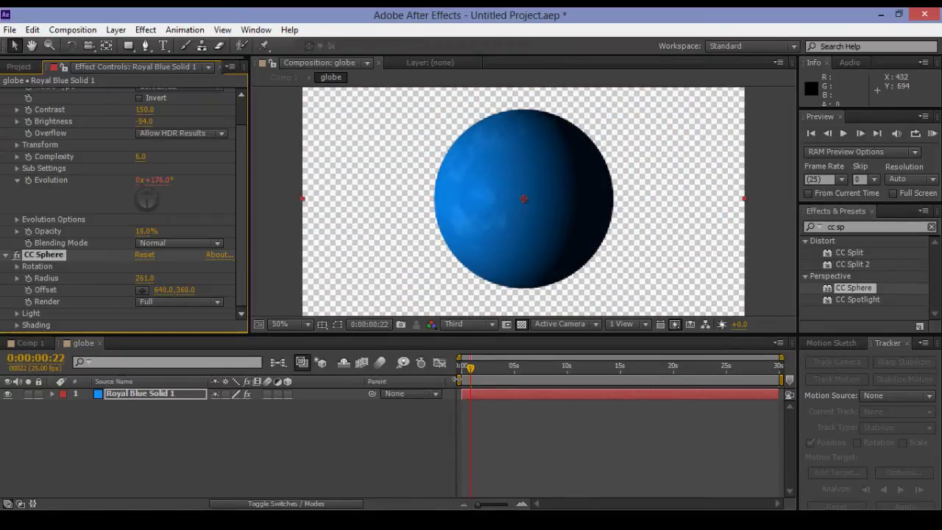
drag(456, 335, 456, 380)
drag(153, 311, 186, 332)
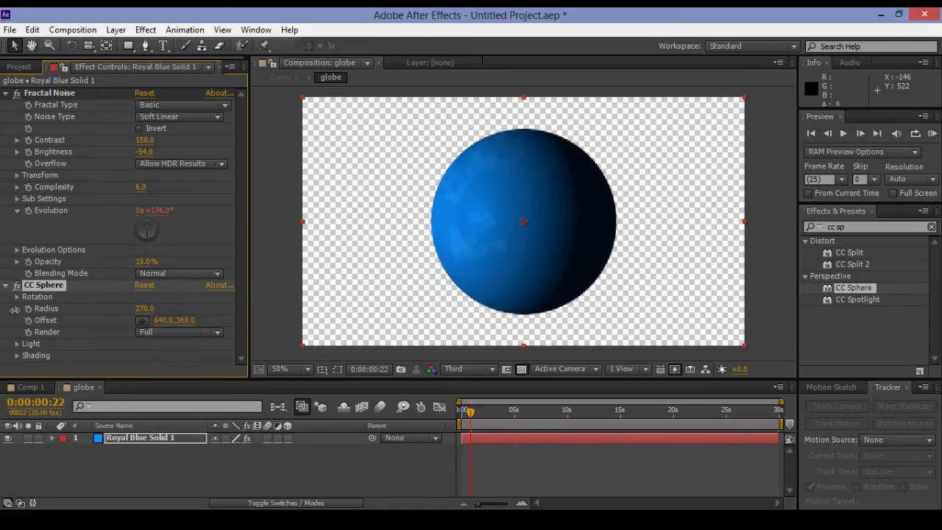
Drive the CC Sphere Rotation Y with the expression time*50.
click(17, 296)
drag(170, 302, 91, 307)
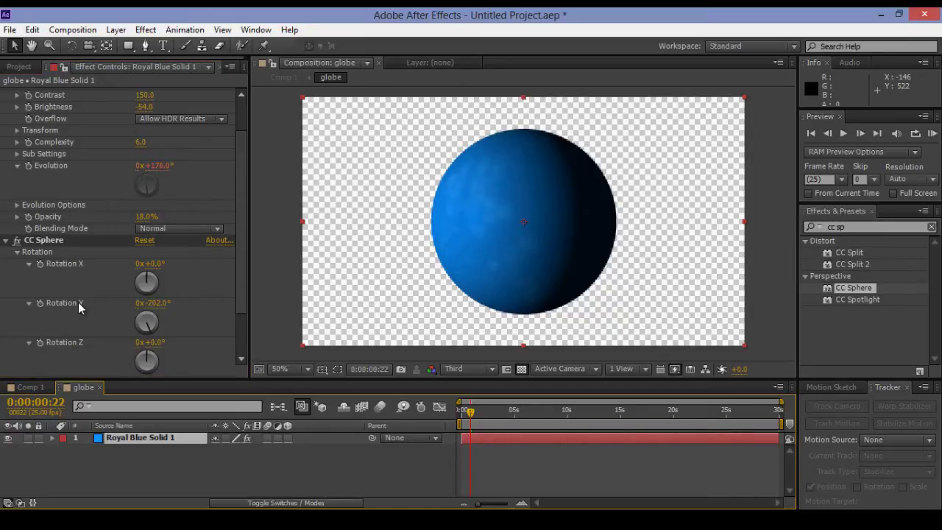
alt+click(40, 302)
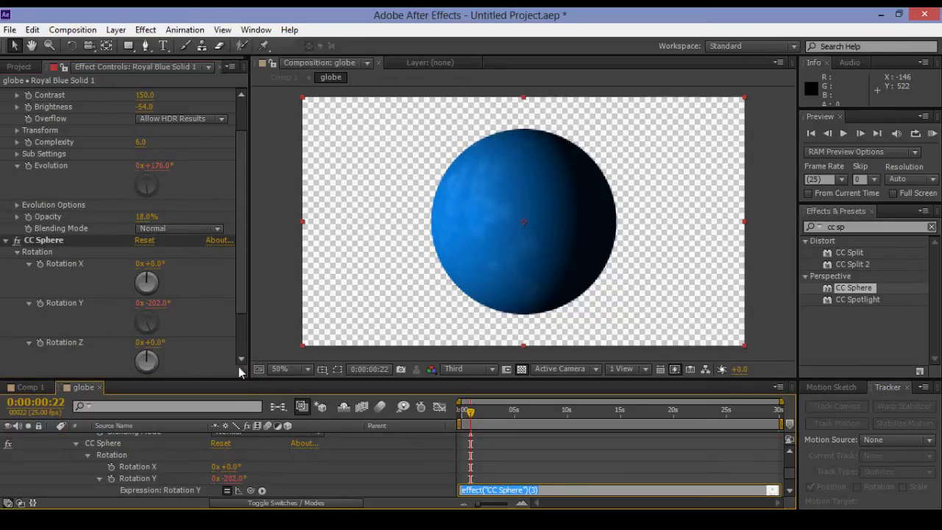
text(t)
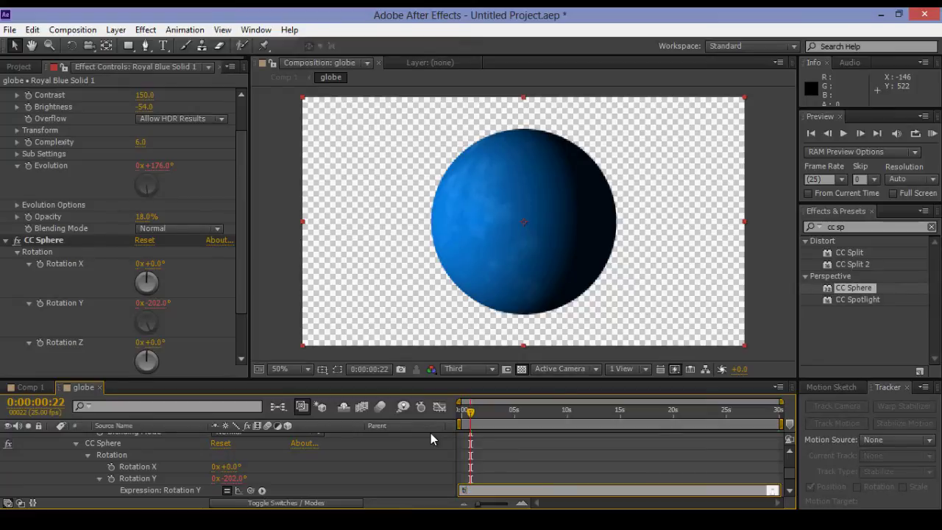
text(ime)
text(*50)
click(479, 433)
Preview the spinning globe from the start of the timeline.
drag(464, 414, 446, 416)
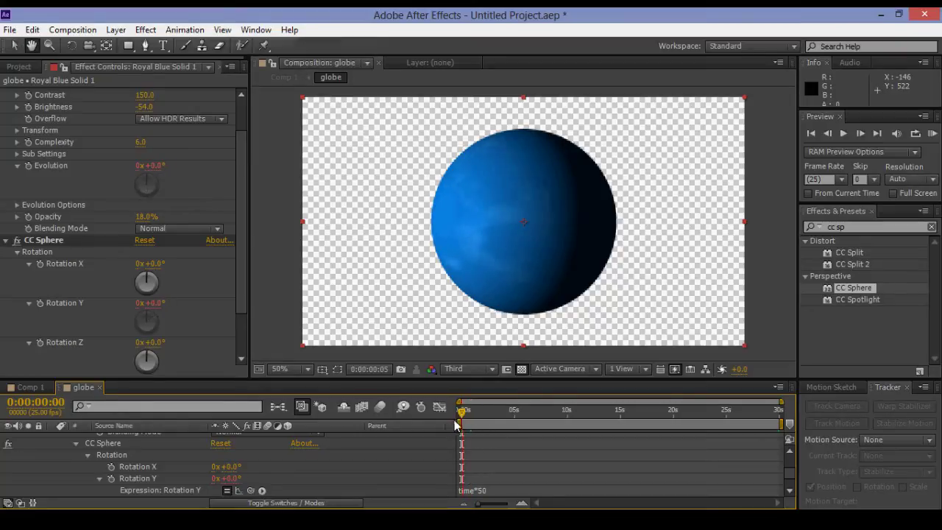
key(space)
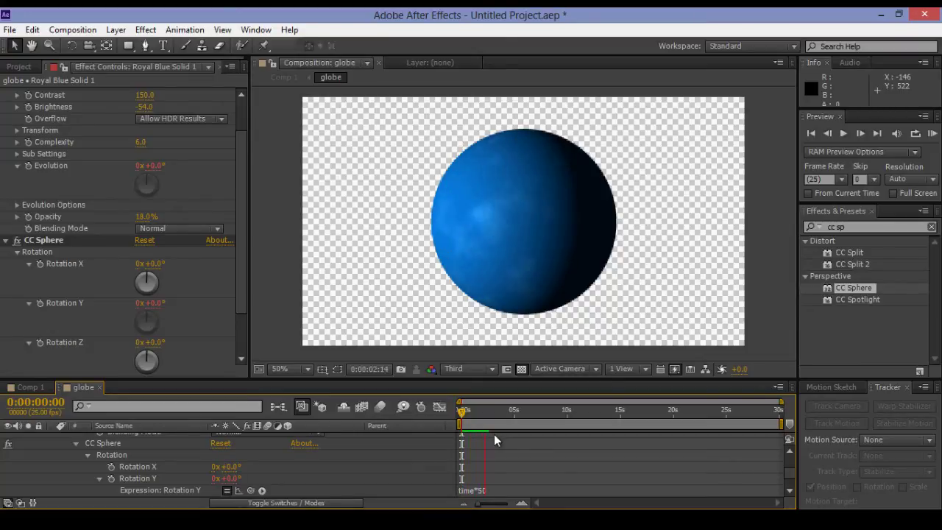
key(space)
scroll(110, 452, up, 2)
scroll(110, 451, up, 3)
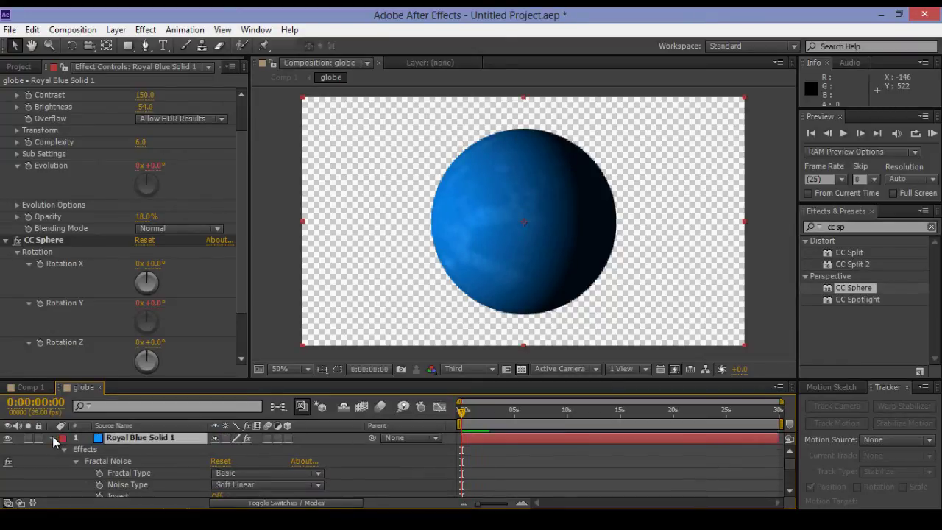
Duplicate the globe solid layer and raise the copy's CC Sphere radius to 280.
click(52, 437)
click(33, 29)
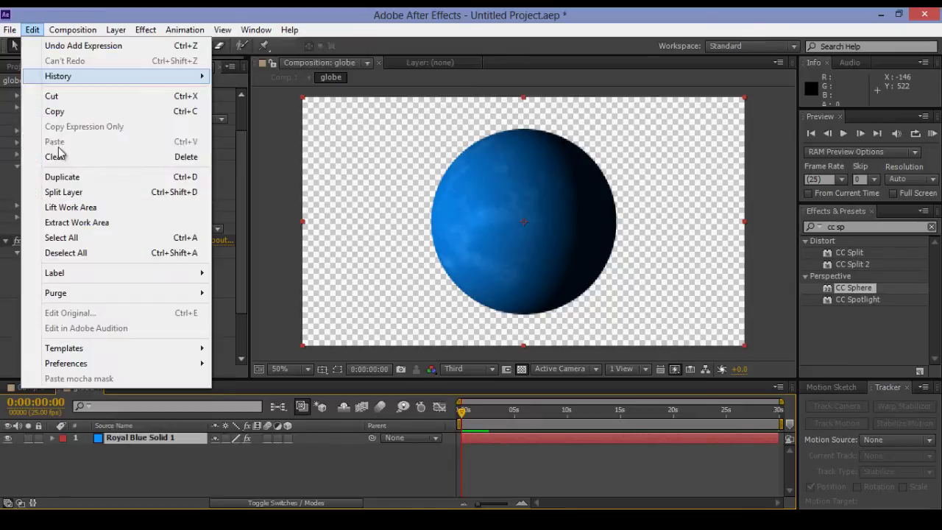
click(51, 176)
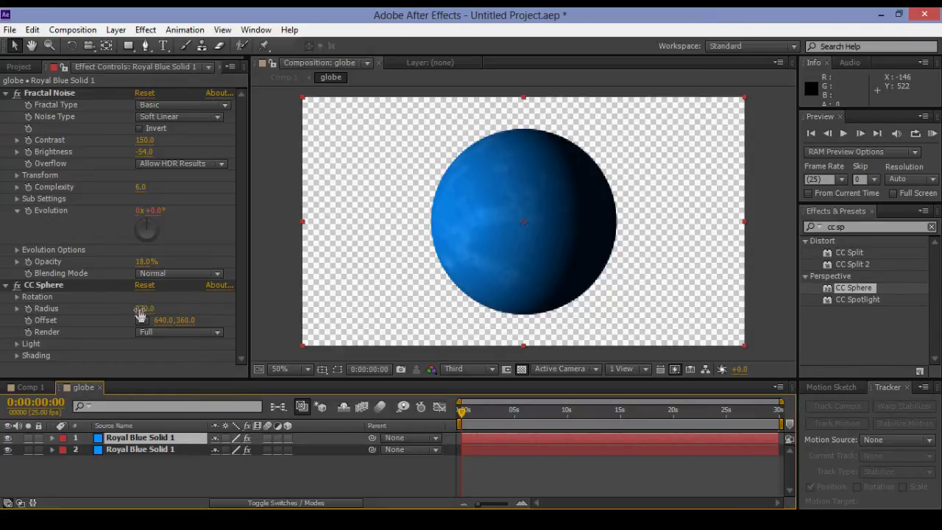
drag(140, 314, 152, 318)
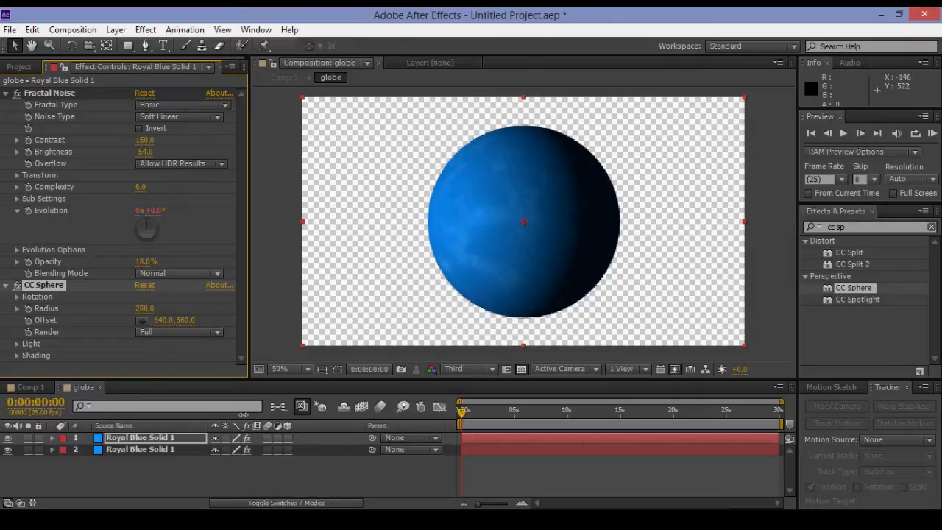
Scrub the top layer's opacity to preview a rim, settle it at 0%, then select layer 2.
key(t)
mouse_move(220, 449)
mouse_down()
mouse_move(206, 449)
mouse_move(225, 446)
mouse_up()
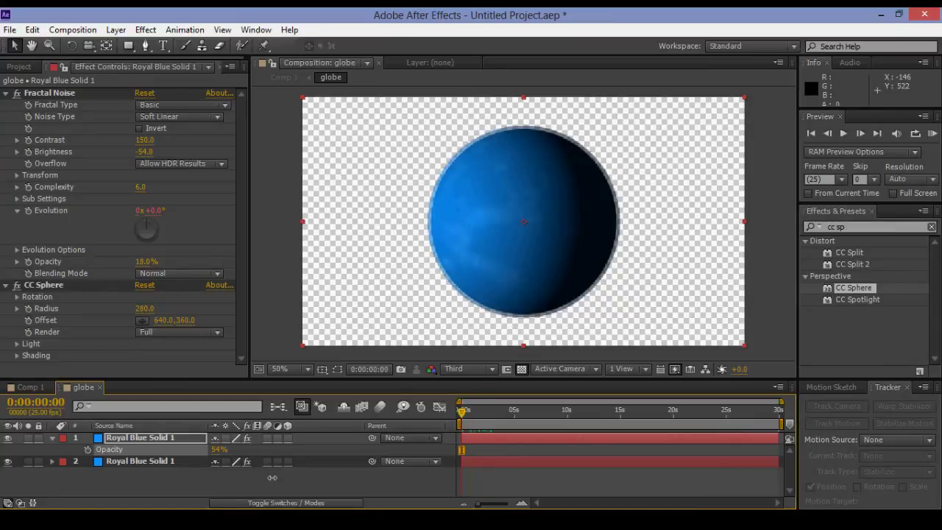
mouse_move(215, 449)
mouse_down()
mouse_move(289, 480)
mouse_move(103, 474)
mouse_up()
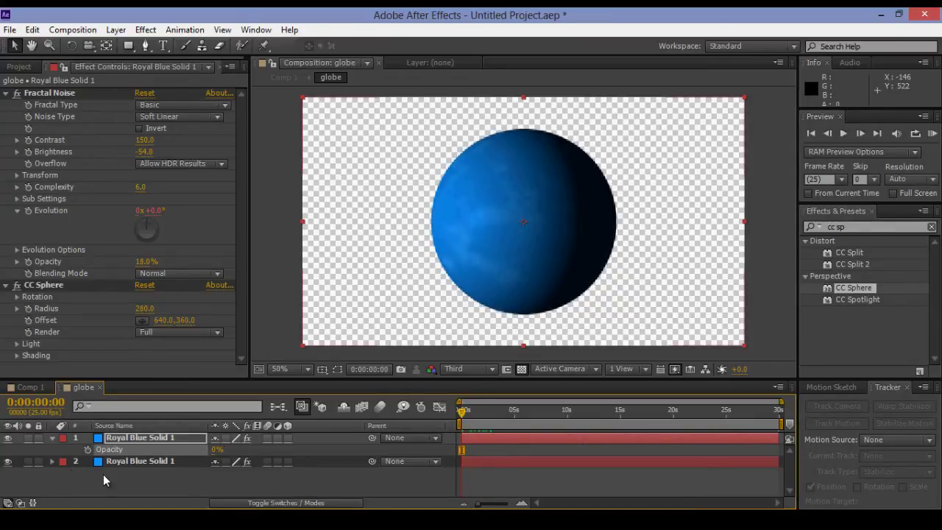
click(117, 460)
click(33, 29)
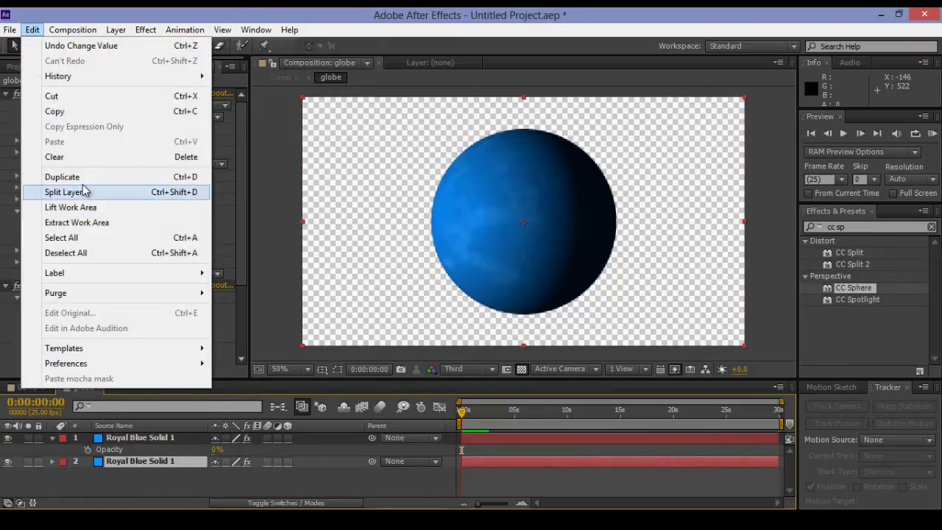
Duplicate layer 2 and brighten its CC Sphere light to intensity 138 and height 44.
click(84, 191)
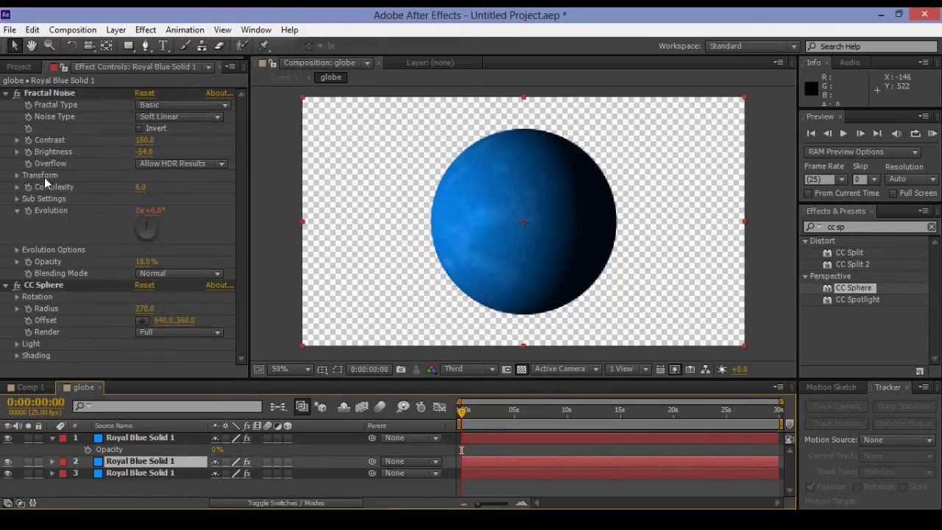
click(45, 286)
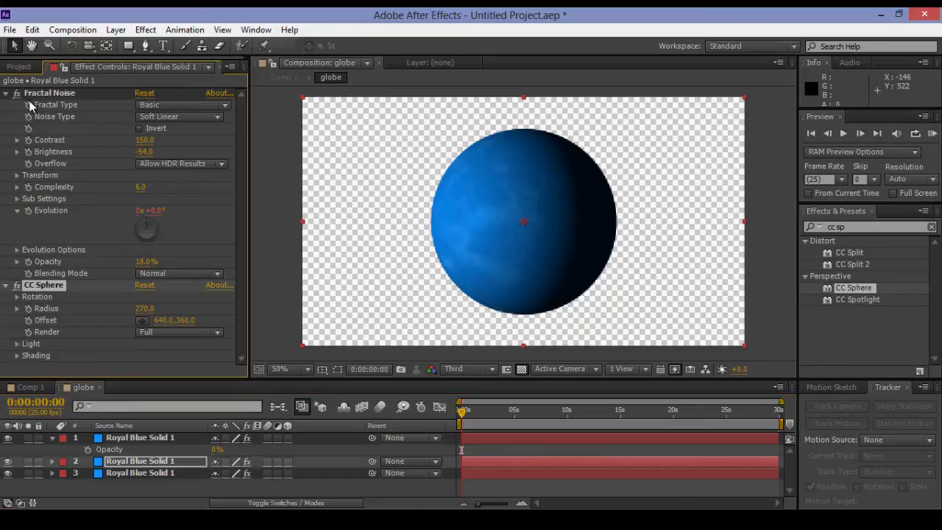
click(33, 93)
click(17, 344)
scroll(136, 334, down, 2)
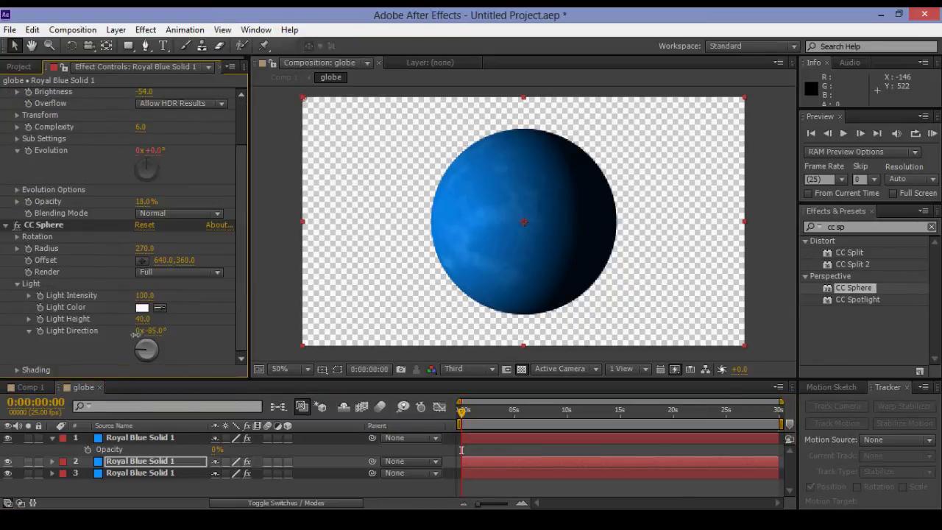
mouse_move(140, 319)
mouse_down()
mouse_move(165, 355)
mouse_move(196, 369)
mouse_up()
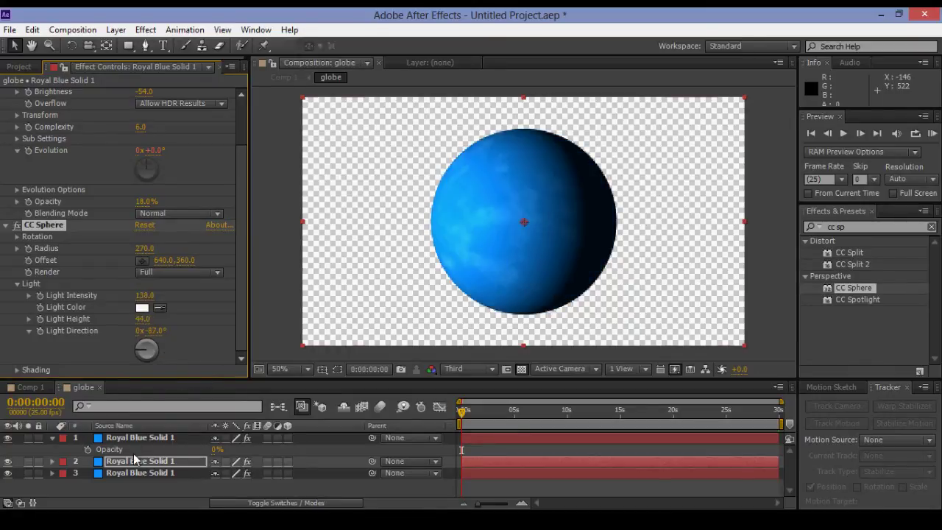
click(303, 503)
Set layer 2's blending mode to Screen and duplicate it.
click(289, 466)
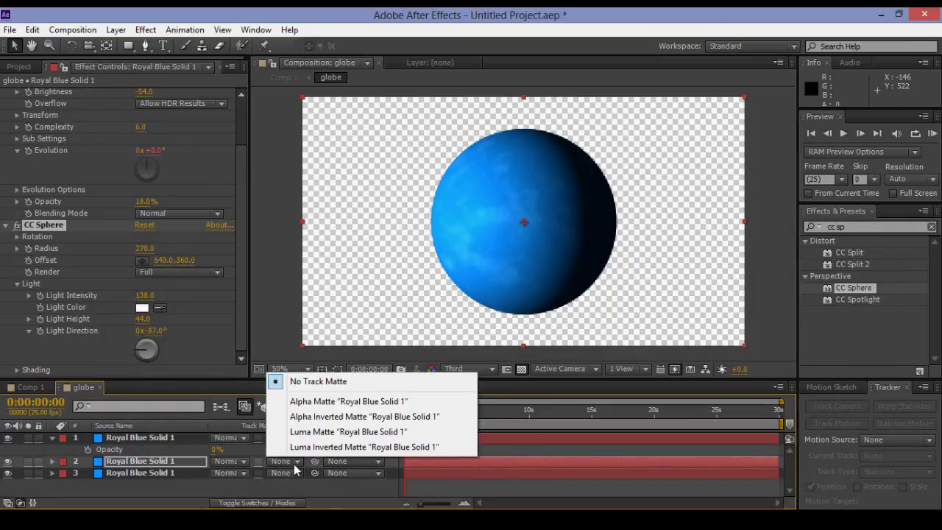
click(228, 460)
click(250, 181)
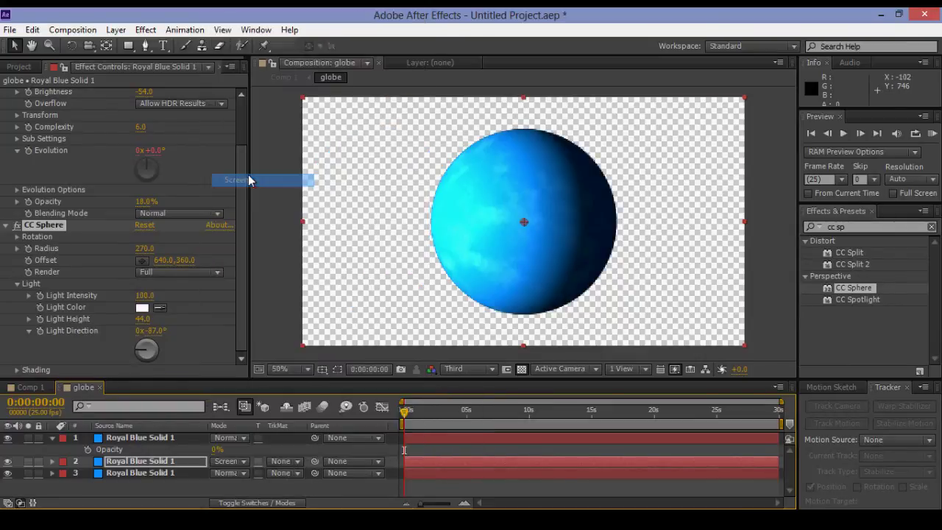
right_click(123, 466)
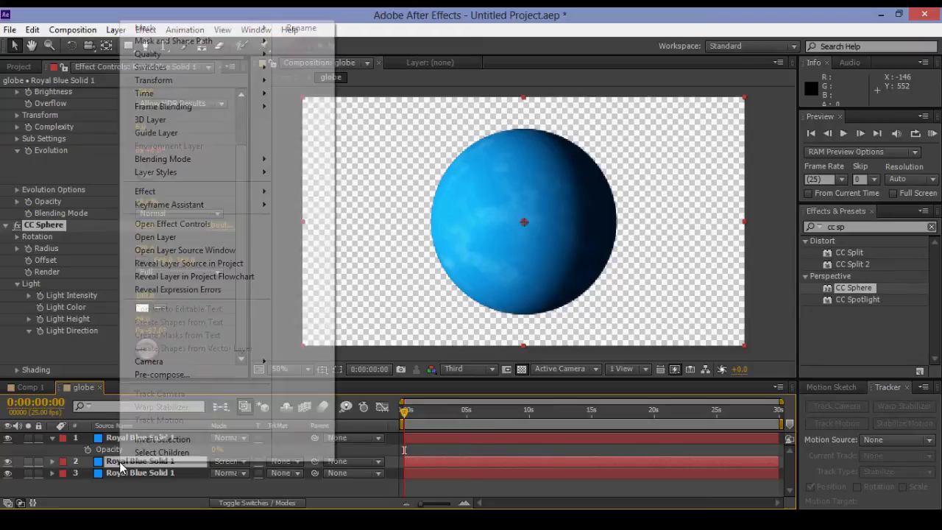
click(32, 30)
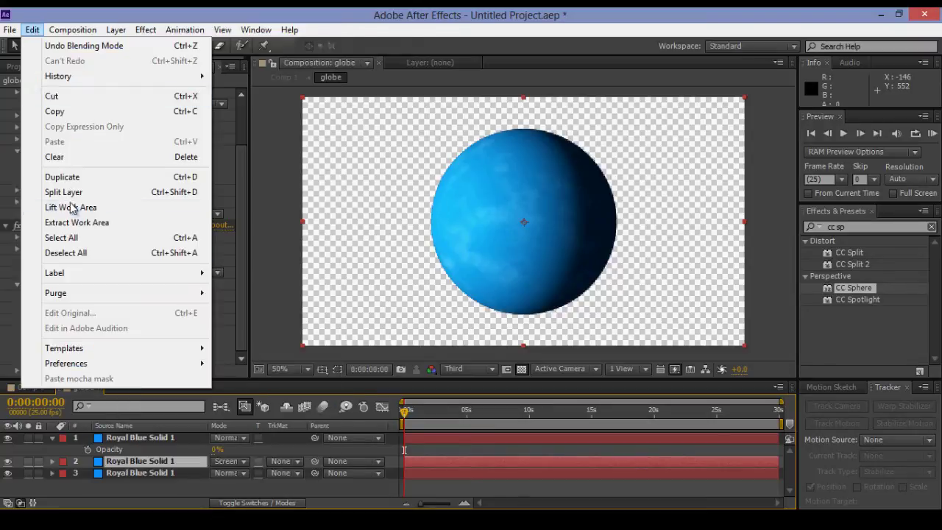
click(73, 181)
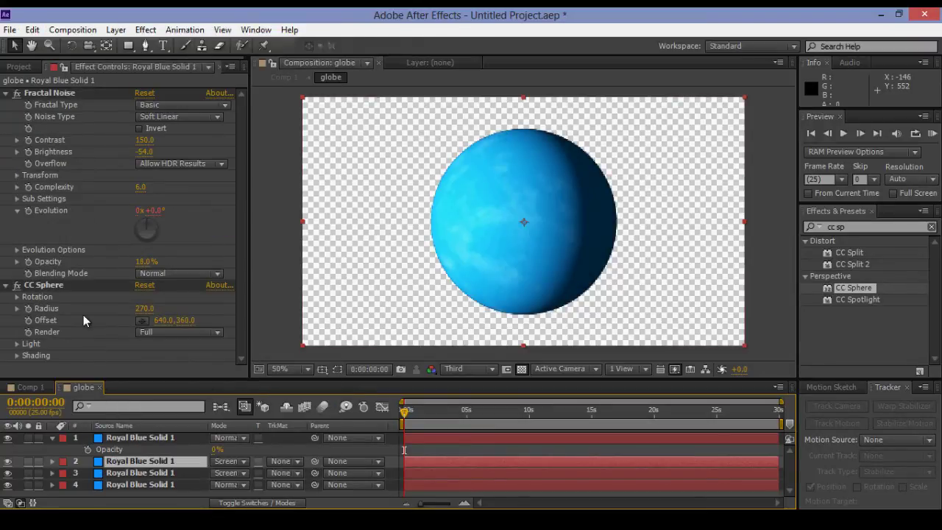
Give layer 2's CC Sphere light a 90° direction and height 7, and lower layer 3's light height.
click(17, 343)
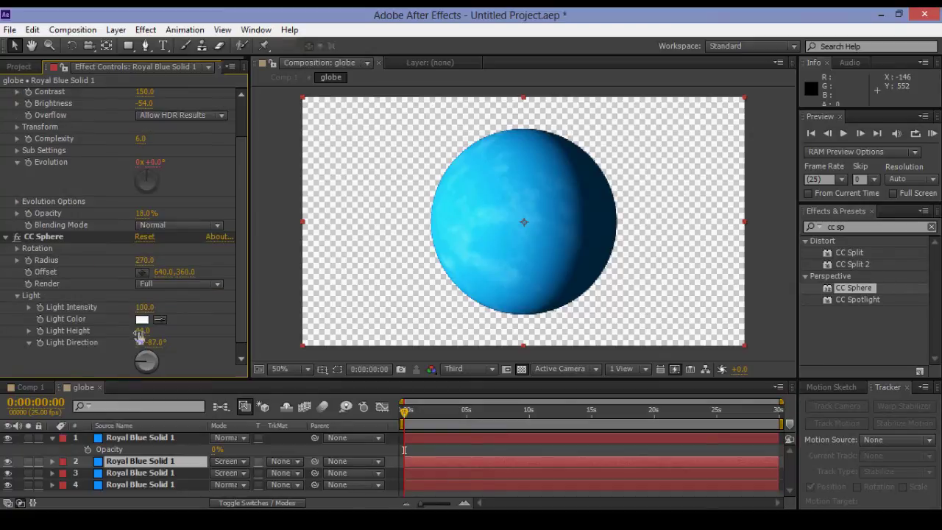
mouse_move(139, 337)
mouse_down()
mouse_move(423, 471)
mouse_move(410, 463)
mouse_up()
drag(142, 330, 125, 348)
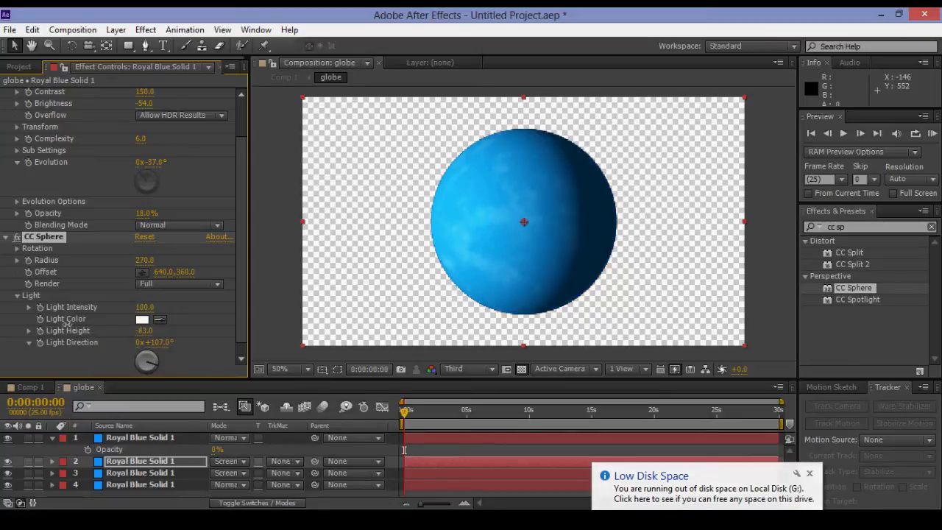
click(156, 343)
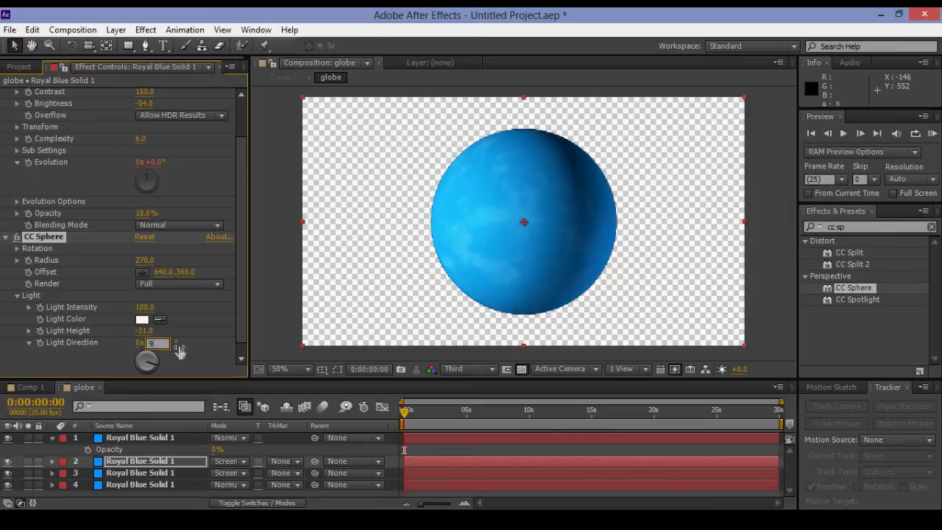
text(90)
key(Return)
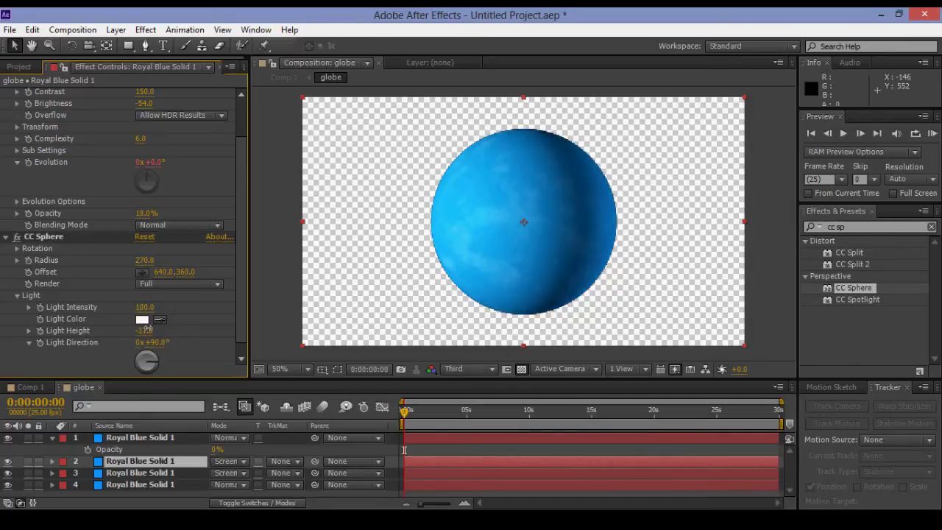
drag(147, 330, 194, 363)
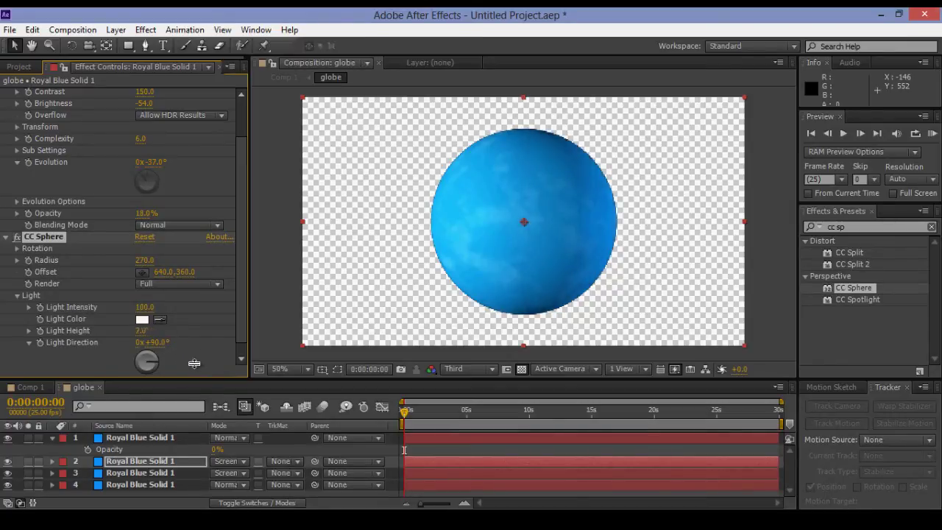
click(140, 472)
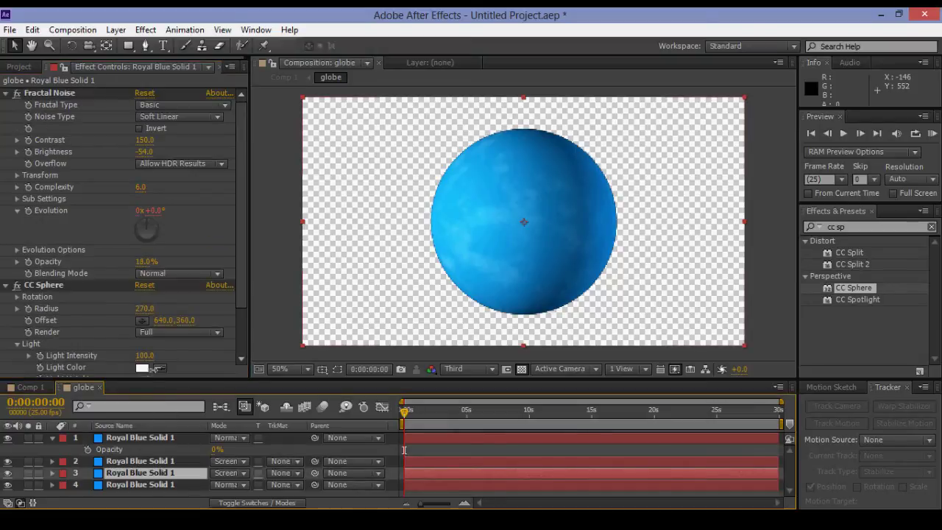
scroll(154, 368, down, 2)
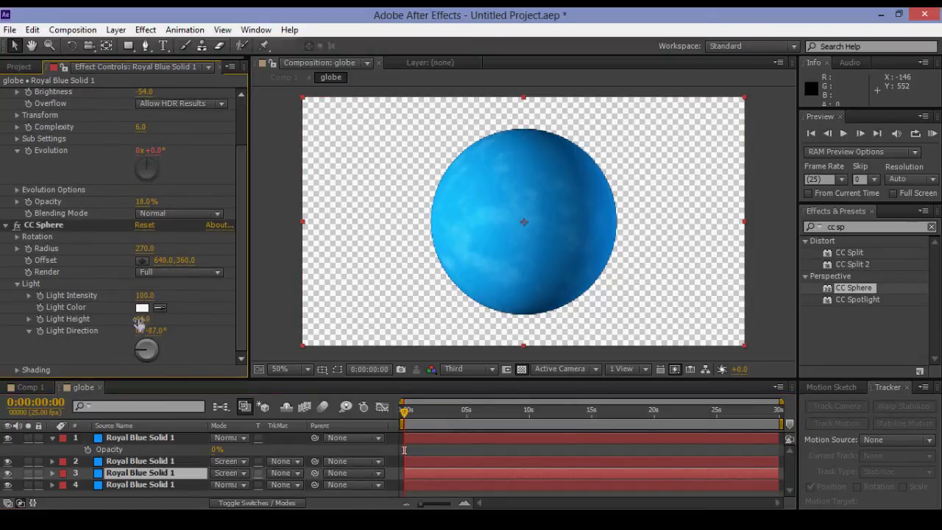
drag(139, 322, 120, 329)
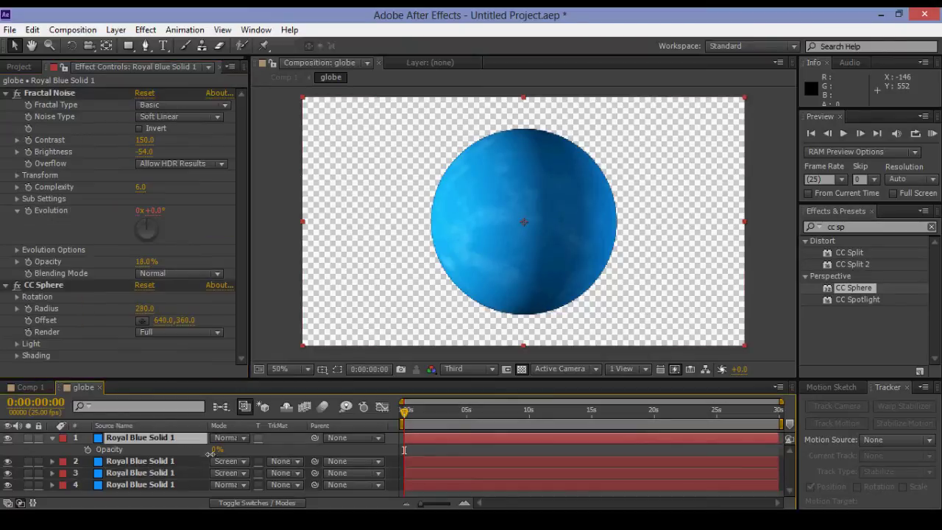
Raise the top globe layer's opacity to about 51% and return to Comp 1.
mouse_move(217, 449)
mouse_down()
mouse_move(276, 462)
mouse_move(261, 460)
mouse_up()
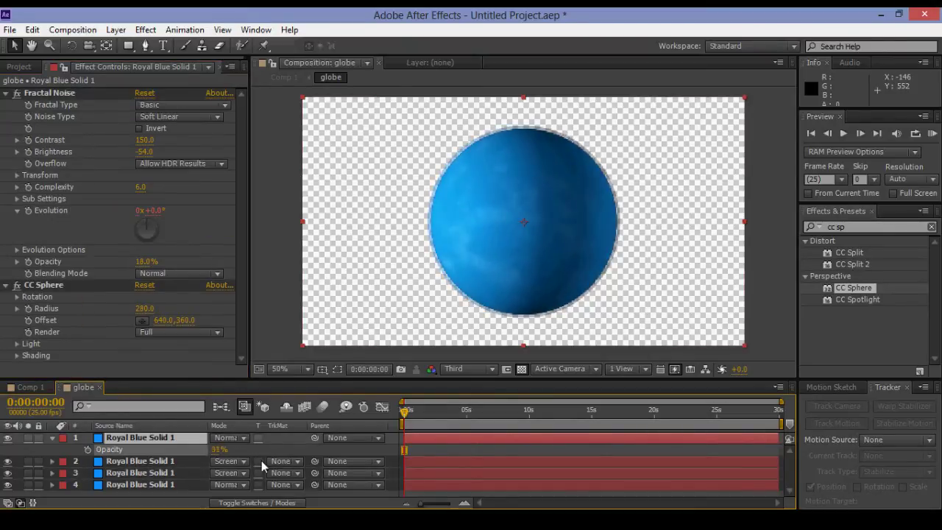
click(52, 438)
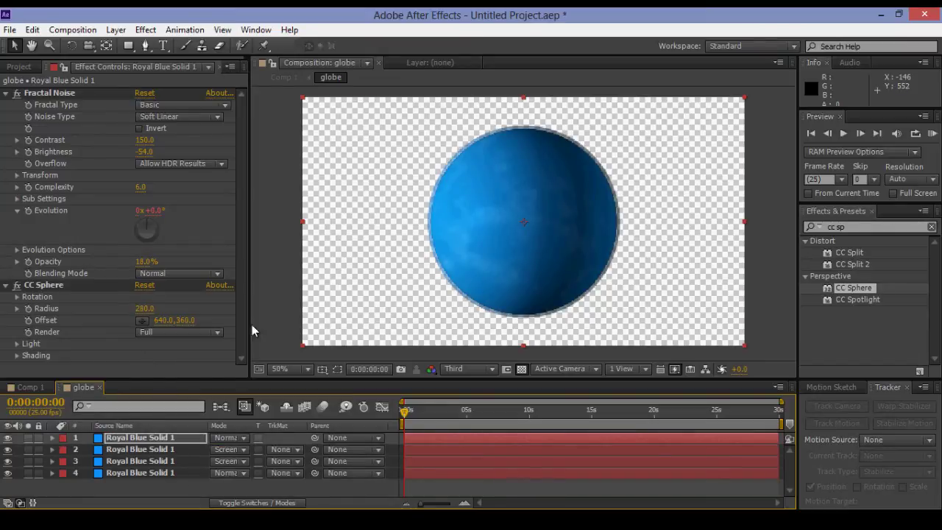
click(41, 388)
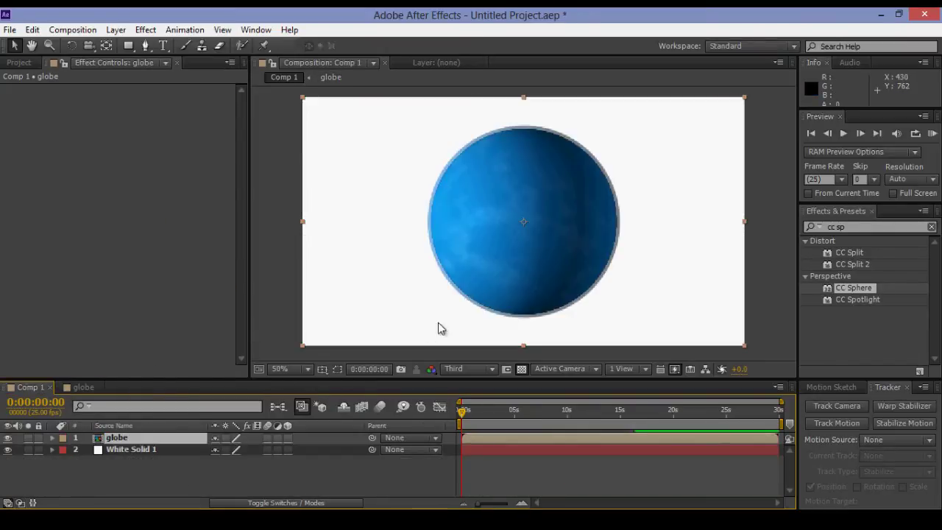
key(F2)
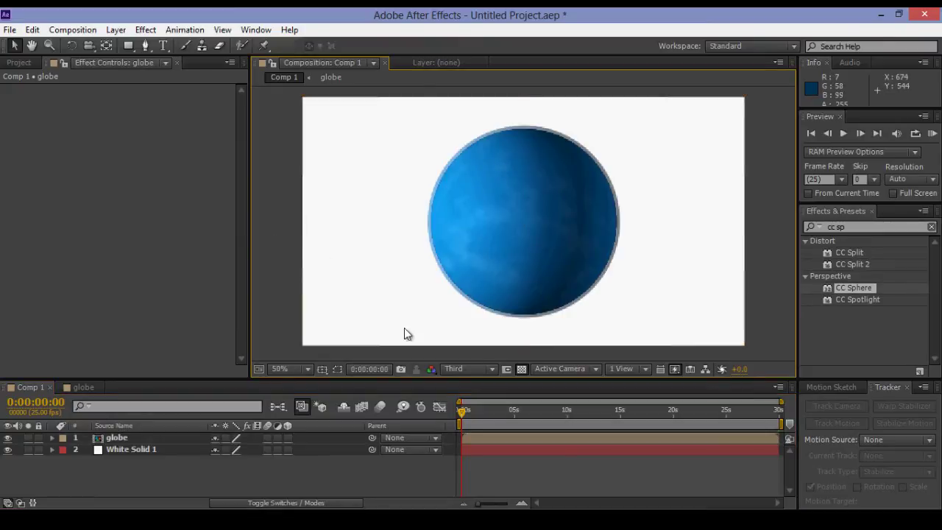
Add a new royal blue solid layer to Comp 1.
right_click(122, 466)
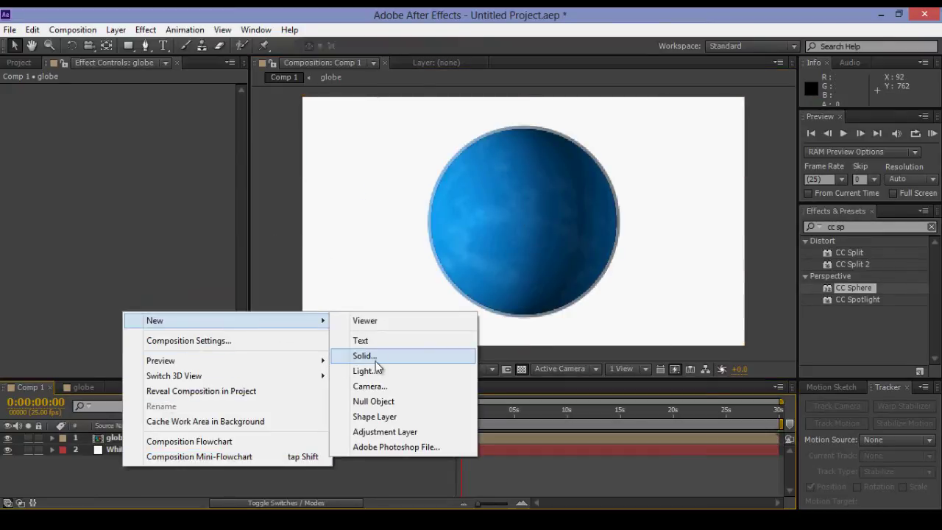
click(364, 355)
key(Return)
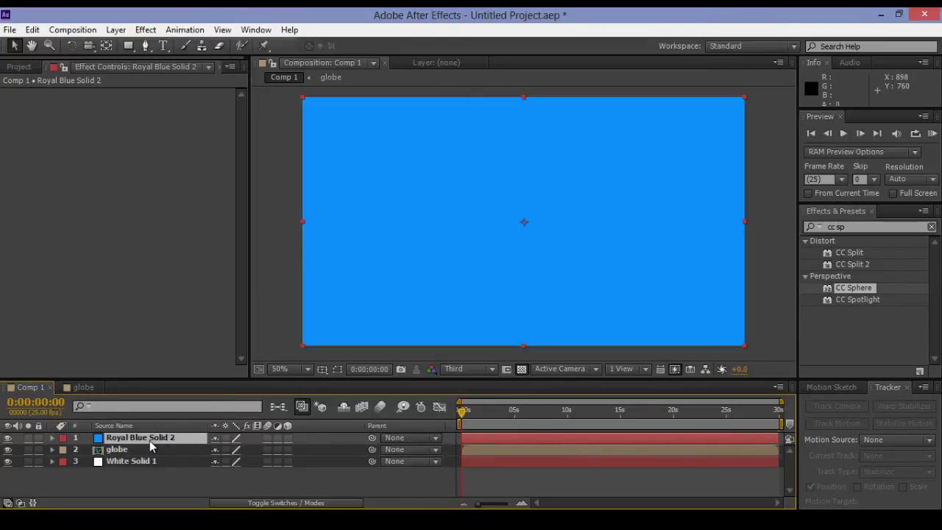
Pre-compose the blue solid into a composition named ui and open it.
right_click(149, 440)
click(193, 423)
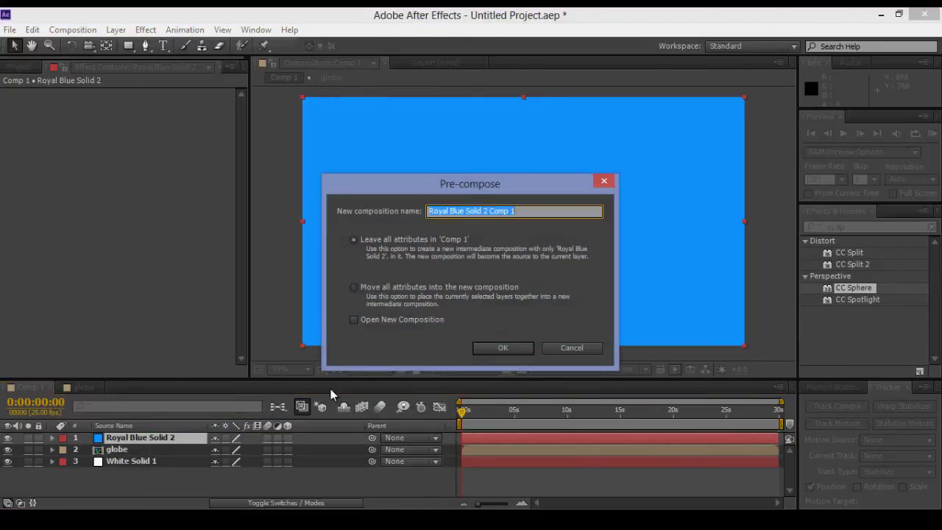
text(ui)
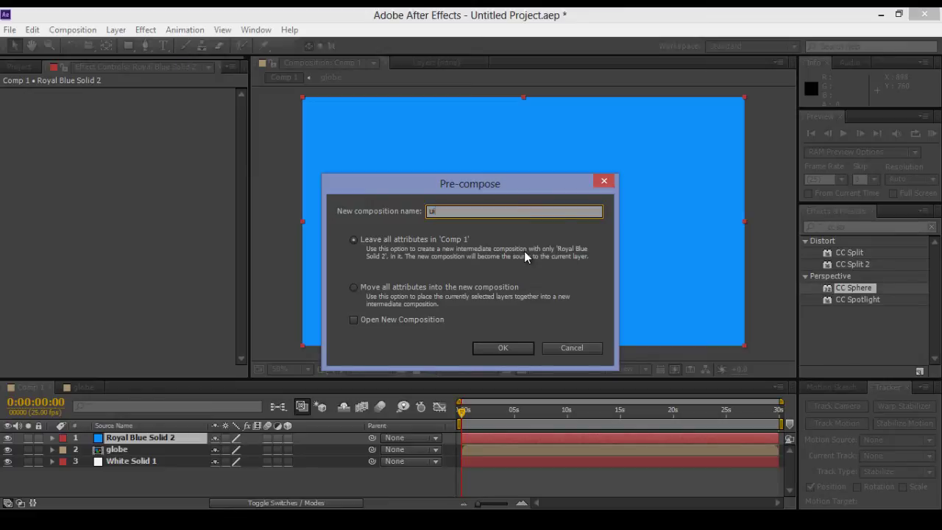
key(Return)
double_click(103, 439)
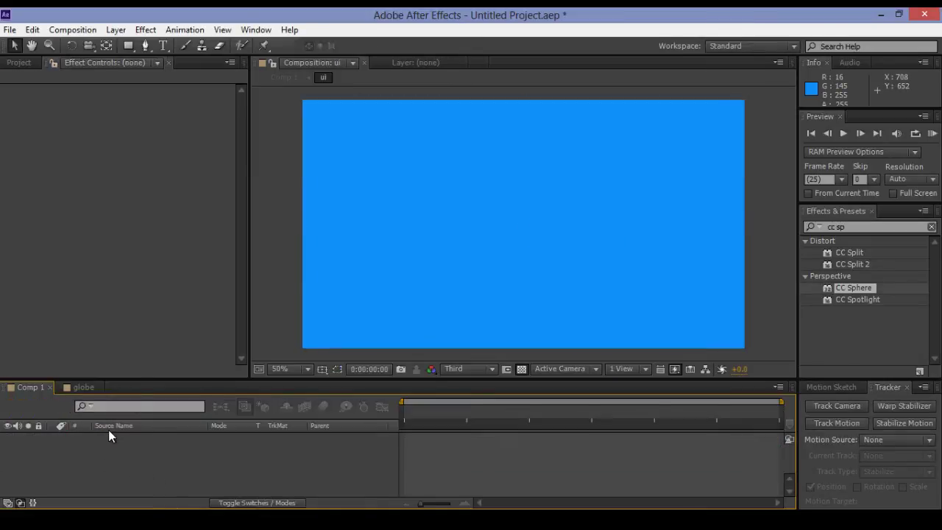
Add the logo PNG files as layers in ui and scale them all down to 18%.
click(26, 64)
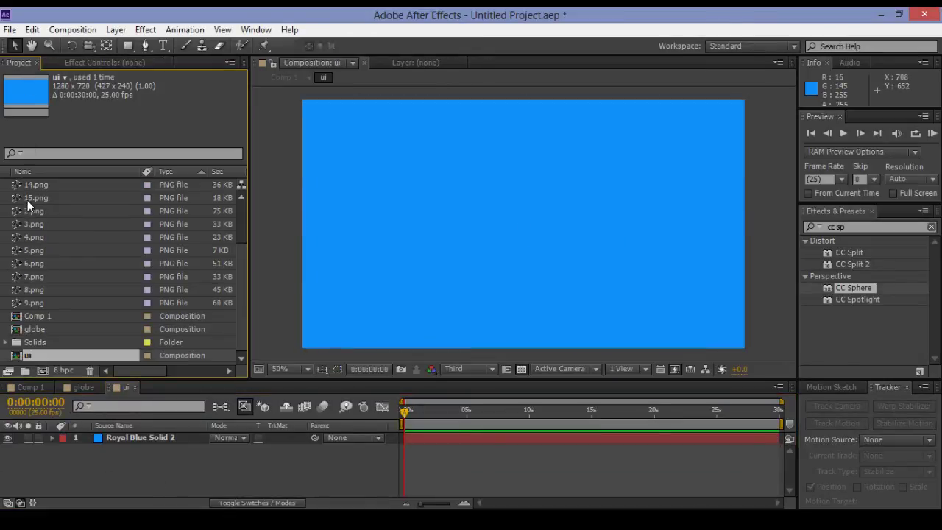
click(33, 185)
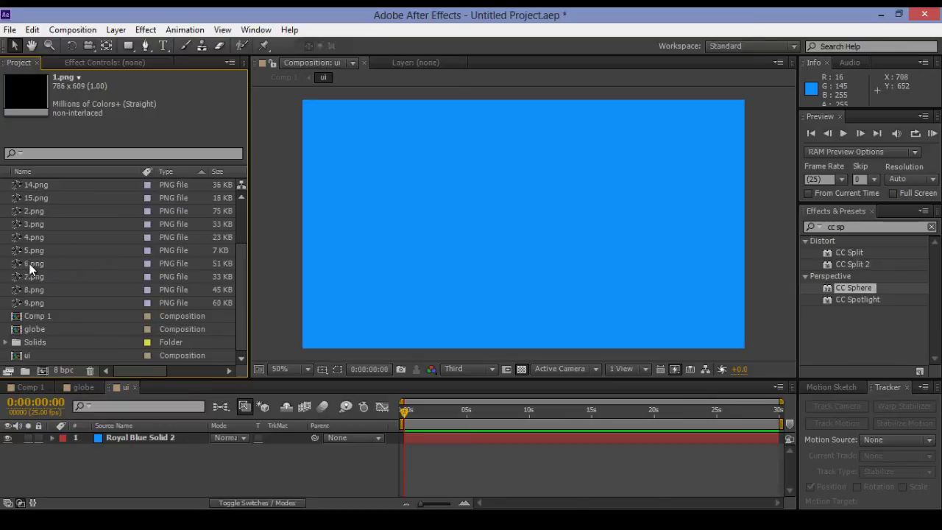
shift+click(33, 303)
drag(19, 290, 96, 439)
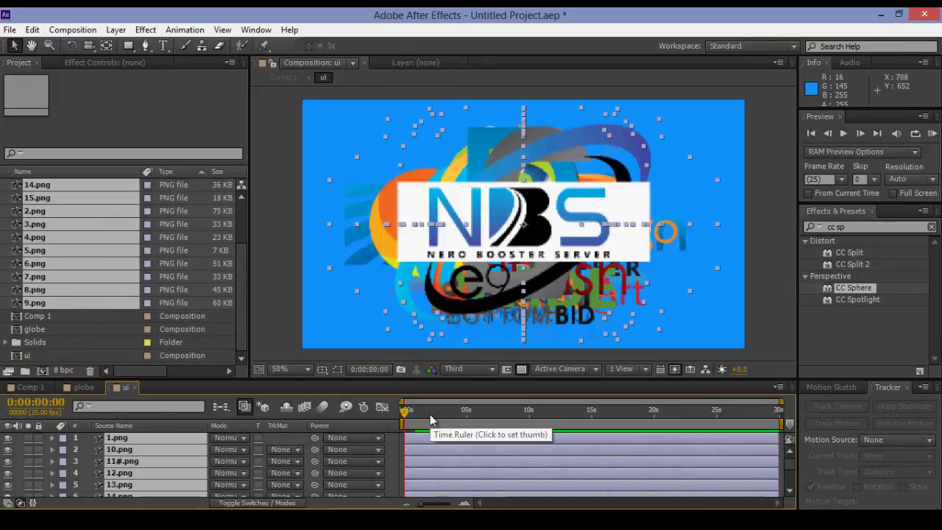
key(s)
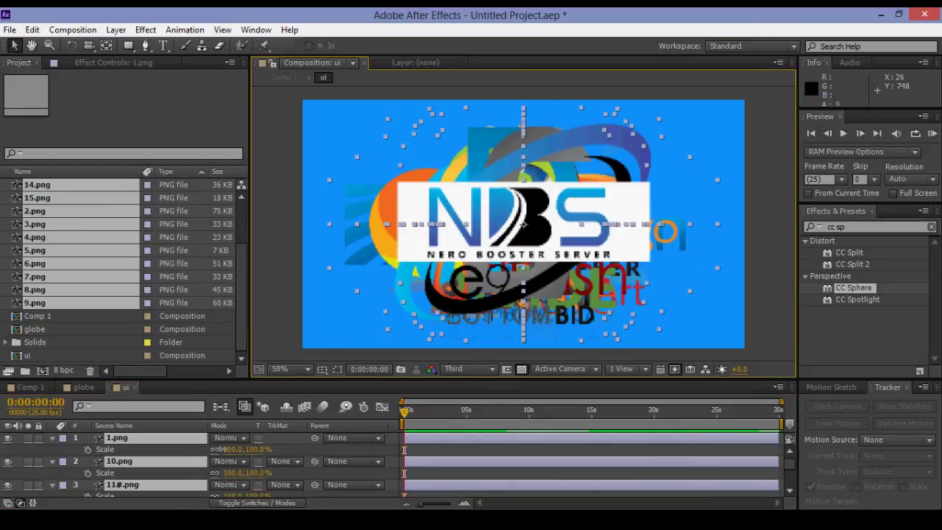
mouse_move(235, 451)
mouse_down()
mouse_move(183, 456)
mouse_move(185, 466)
mouse_up()
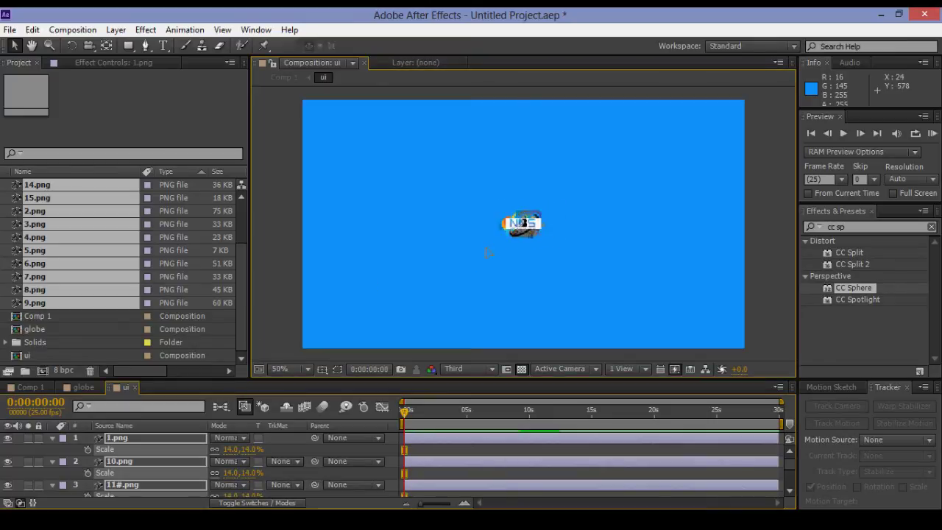
Arrange the logos in a grid, with NDS and 10.png along the top row.
scroll(478, 290, up, 2)
scroll(526, 234, down, 2)
drag(527, 233, 364, 149)
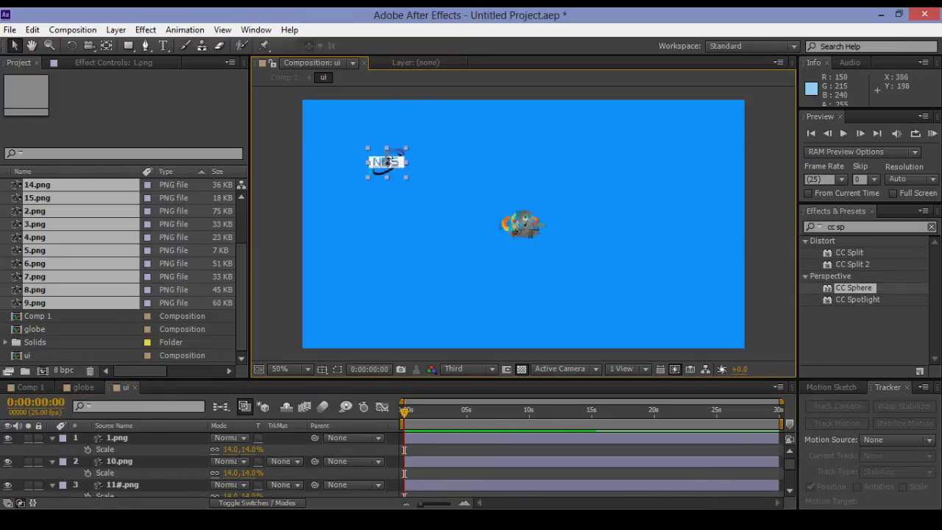
drag(522, 224, 425, 142)
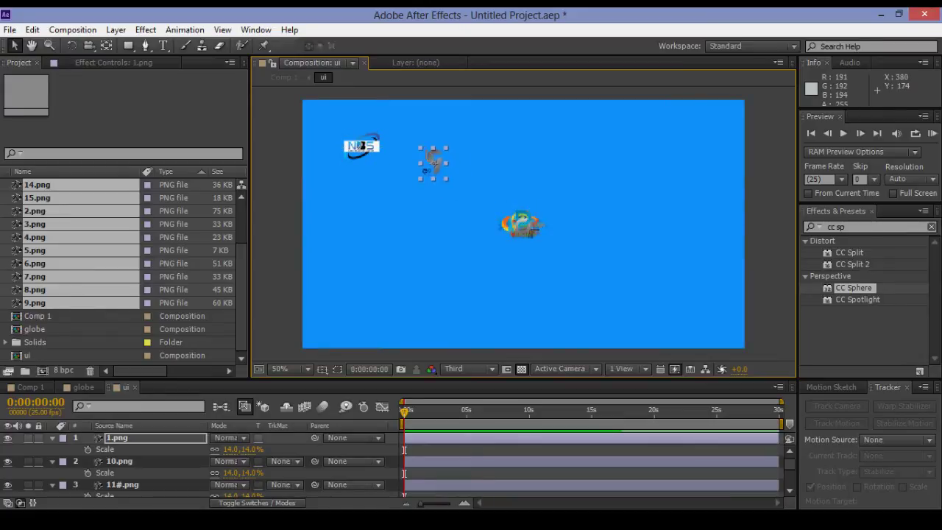
drag(524, 224, 483, 140)
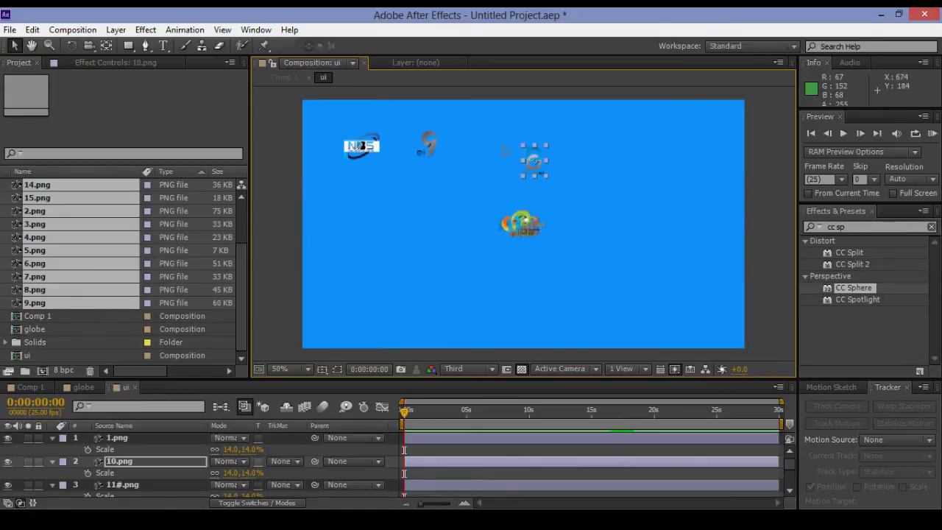
drag(700, 217, 709, 295)
Hide the blue solid background and return to Comp 1.
scroll(87, 480, down, 5)
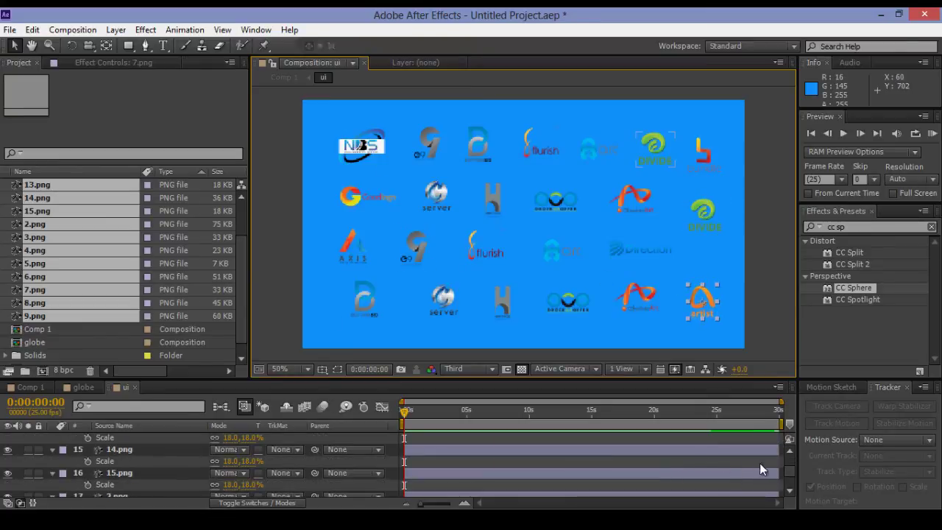
click(759, 463)
scroll(791, 493, down, 10)
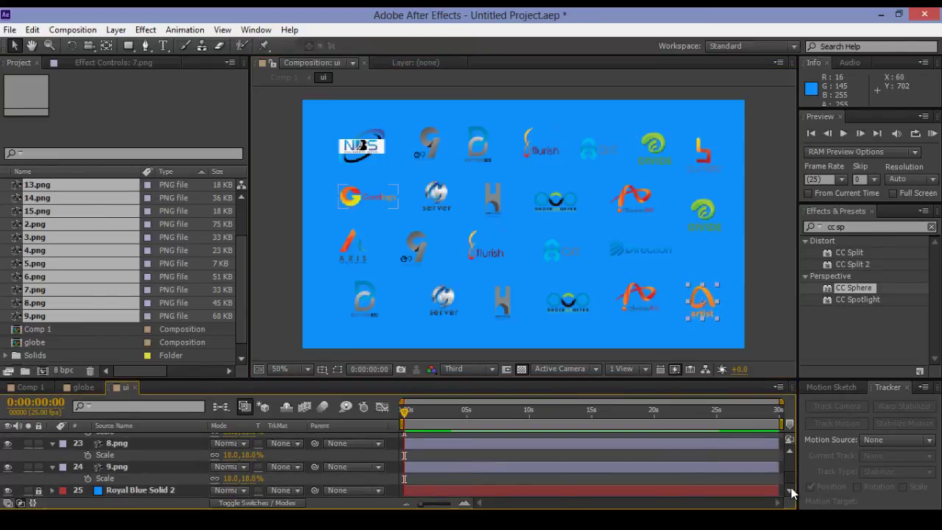
click(7, 492)
click(83, 387)
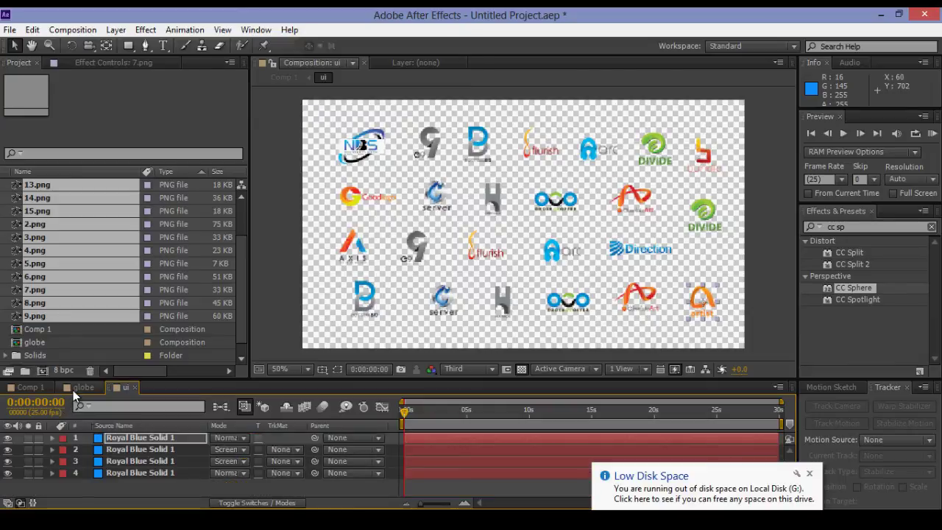
click(107, 437)
click(31, 387)
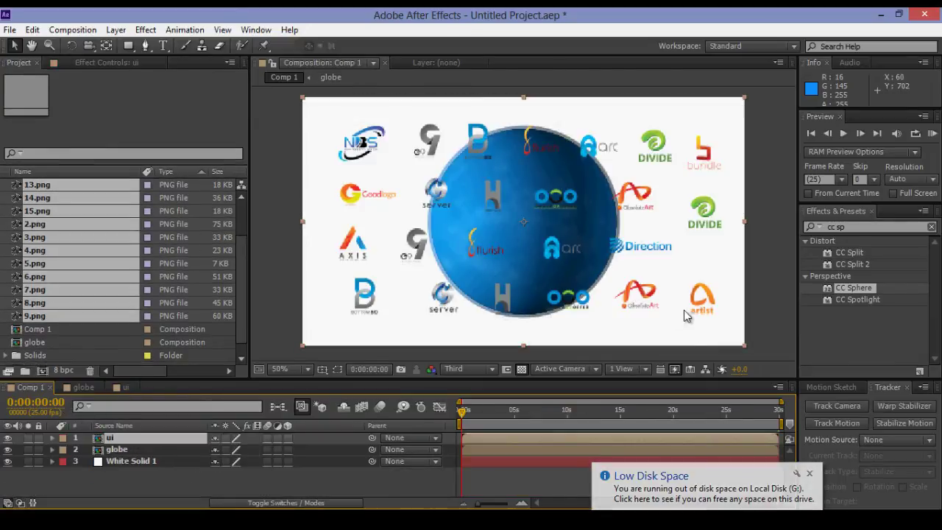
Apply CC Sphere to the ui layer: radius 306, Render Outside, light height 100, direction +47°.
drag(851, 288, 157, 440)
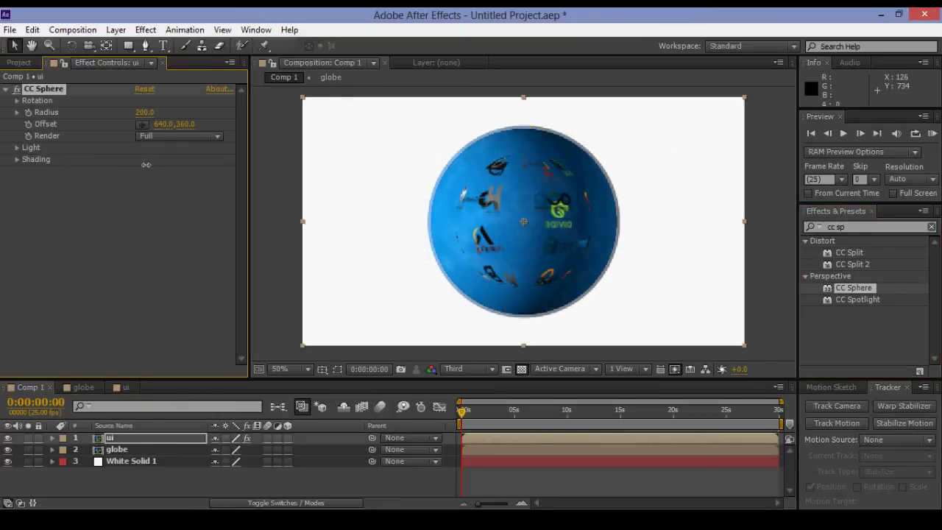
drag(142, 113, 137, 112)
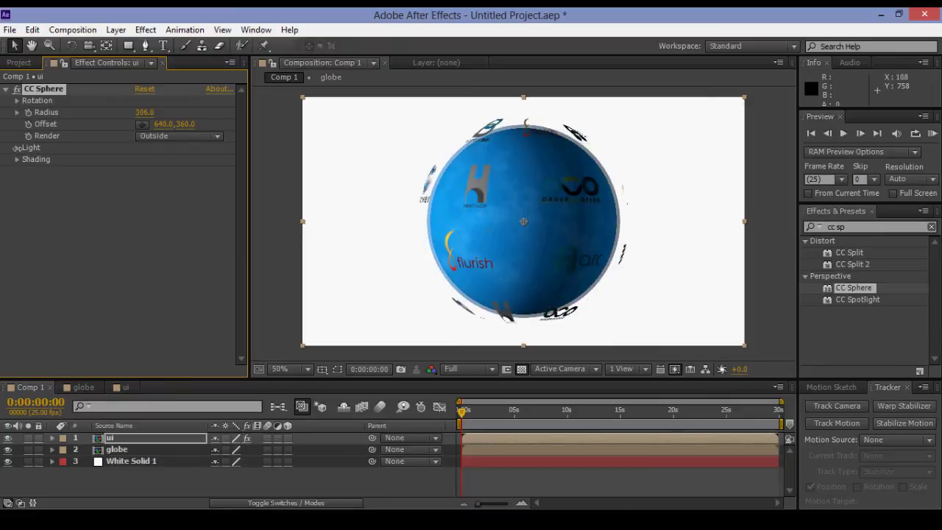
click(17, 147)
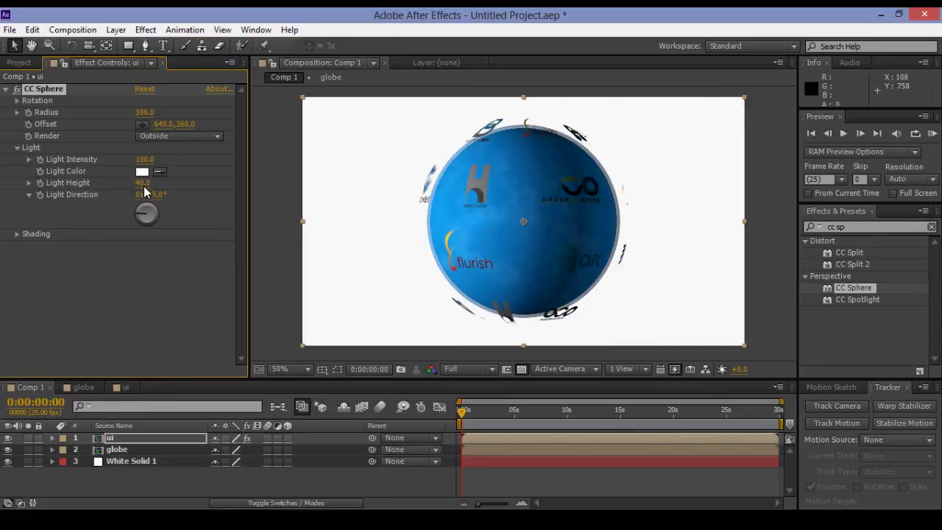
mouse_move(142, 182)
mouse_down()
mouse_move(189, 192)
mouse_move(203, 205)
mouse_up()
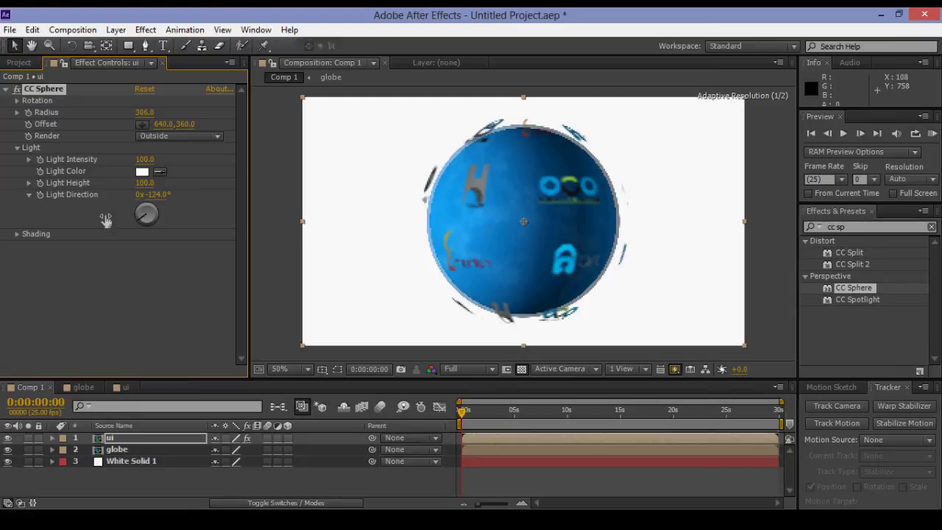
drag(281, 228, 164, 206)
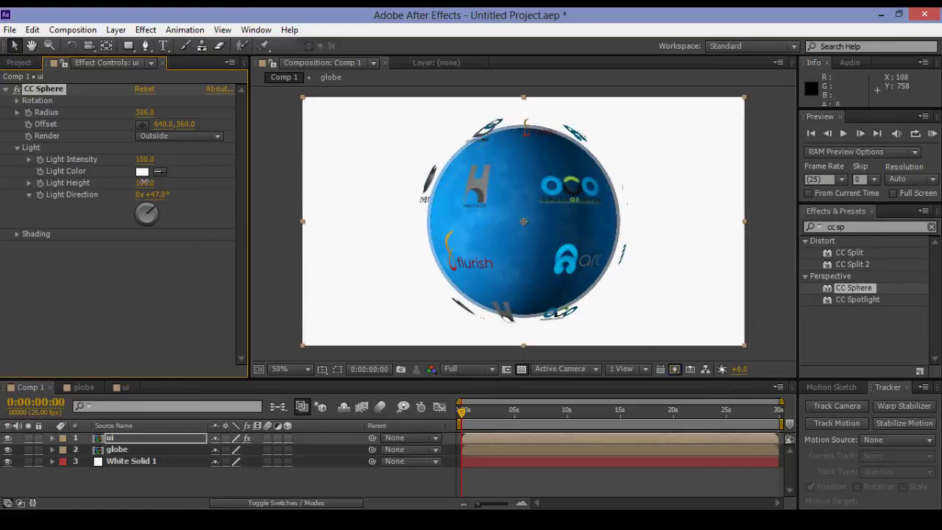
click(38, 256)
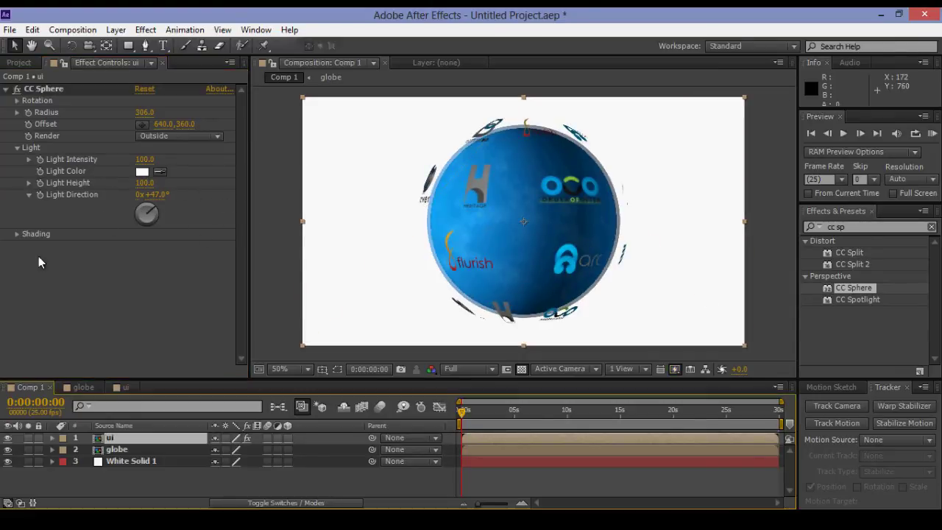
click(32, 29)
Split the ui layer, set the copy's CC Sphere Render to Inside, and move it beneath globe.
click(64, 193)
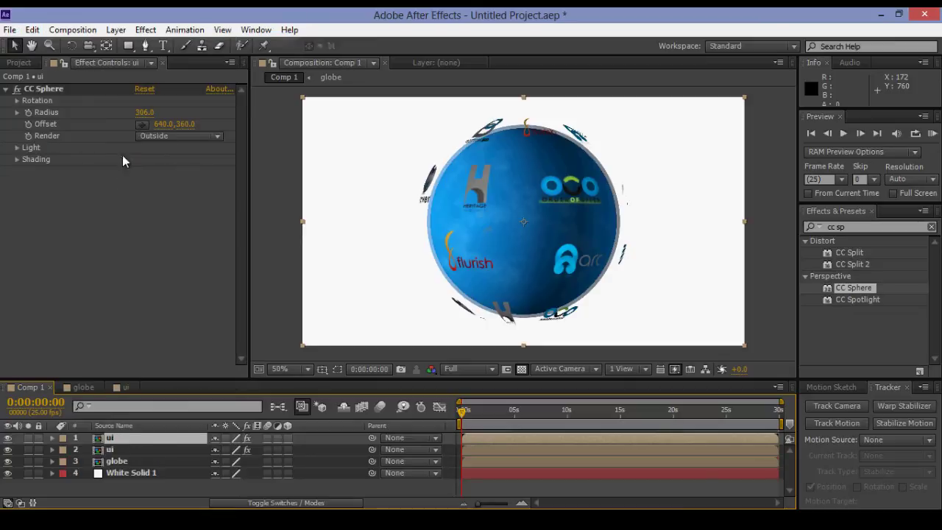
click(173, 136)
click(169, 184)
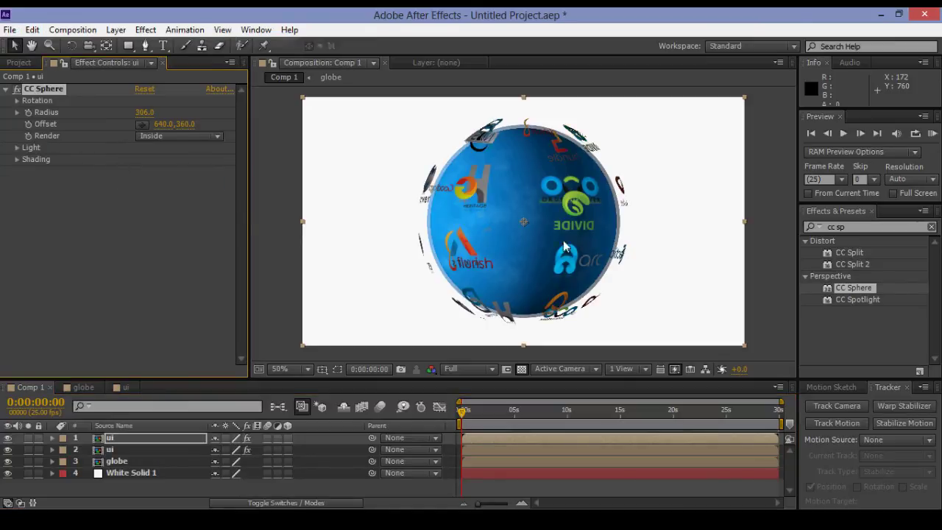
drag(111, 439, 113, 462)
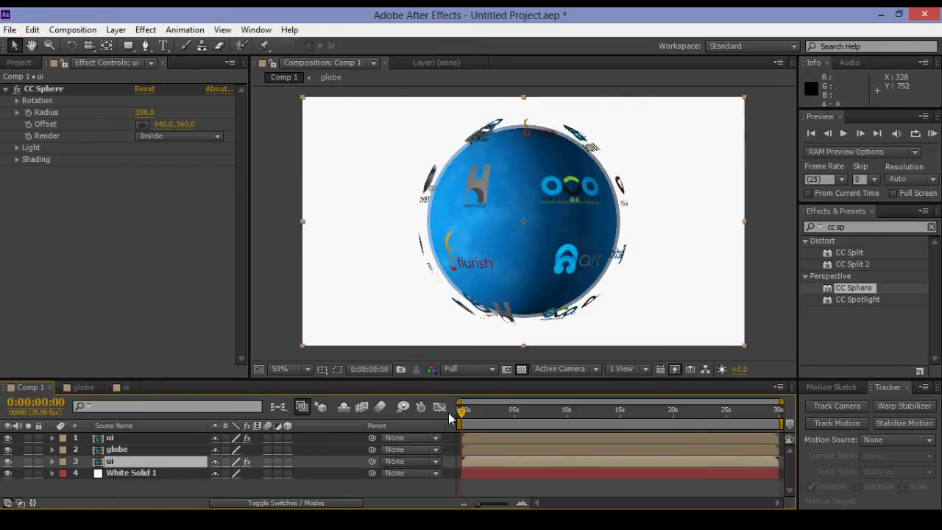
drag(477, 414, 266, 465)
click(17, 101)
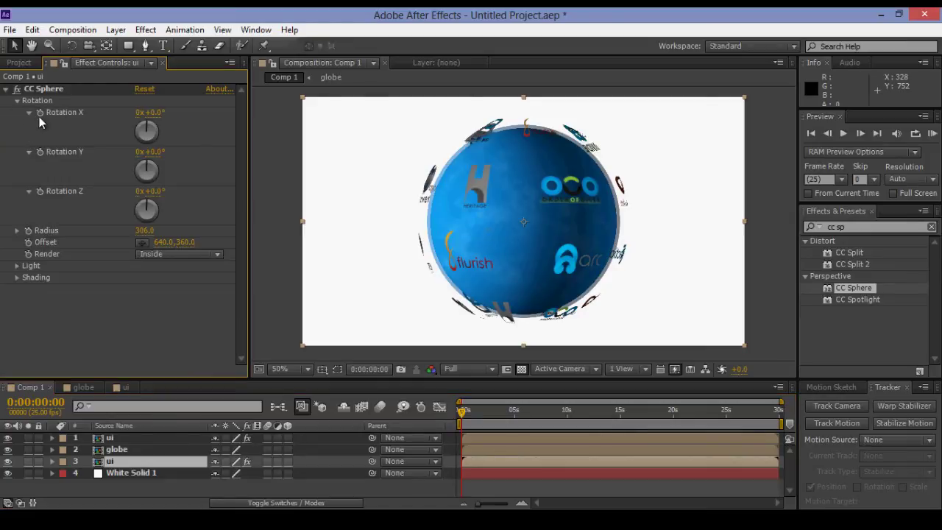
Add the time*50 expression to the inside logo layer's Rotation Y and collapse its properties.
alt+click(40, 155)
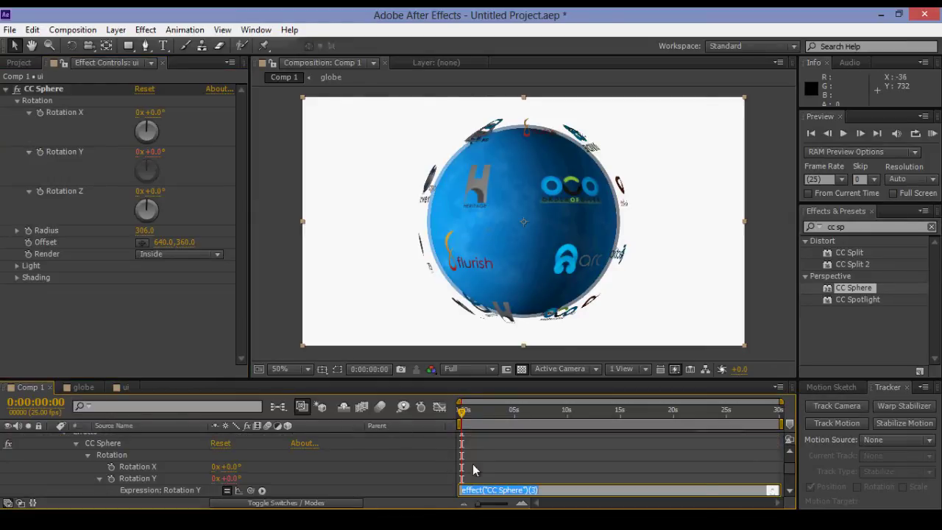
text(time*50)
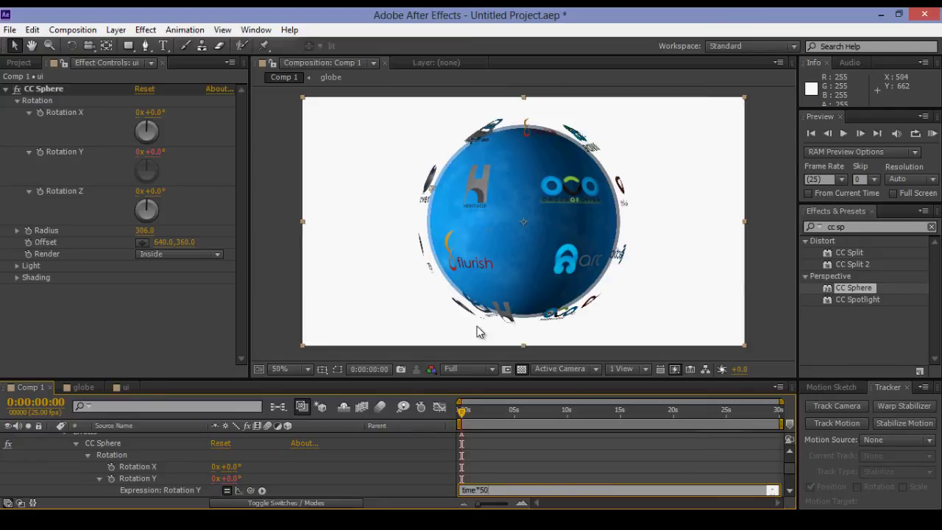
key(KP_Enter)
scroll(72, 426, up, 2)
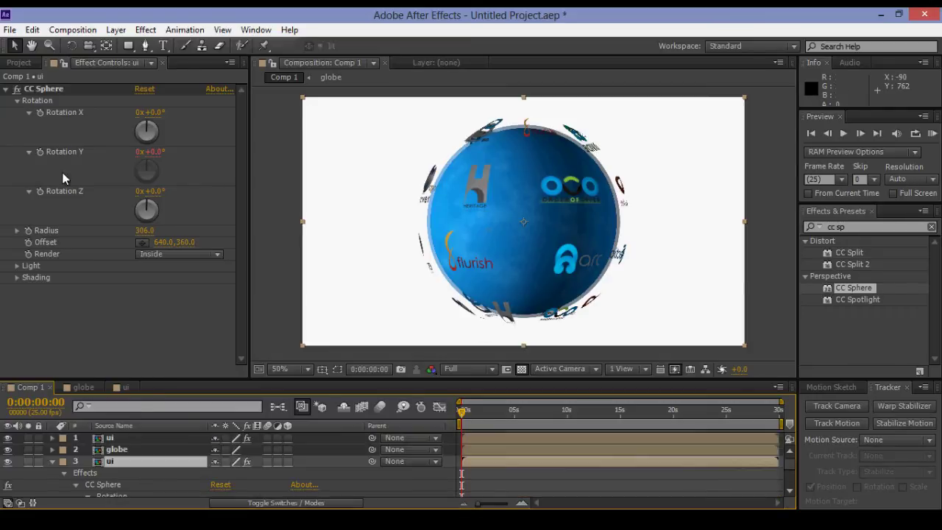
click(6, 89)
click(52, 461)
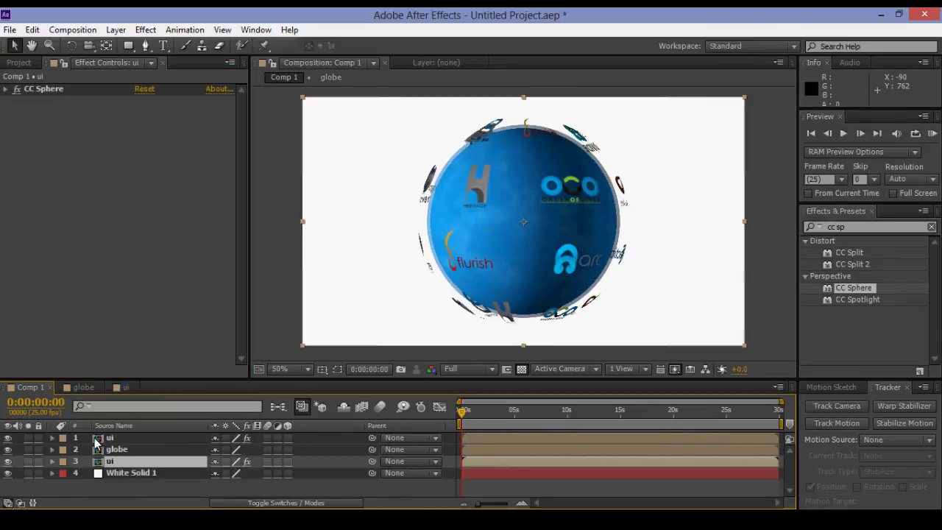
Give the outside ui logo layer's Rotation Y the expression time*50.
click(103, 438)
click(16, 101)
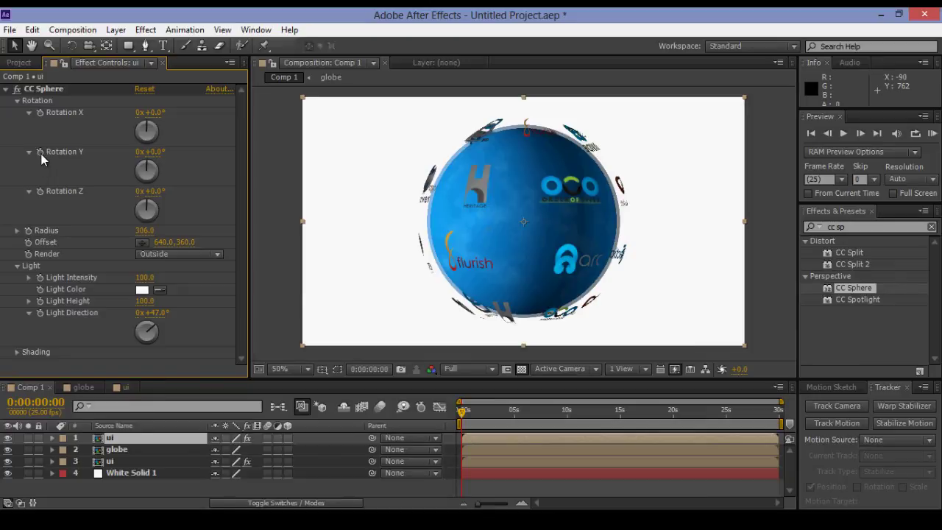
alt+click(40, 153)
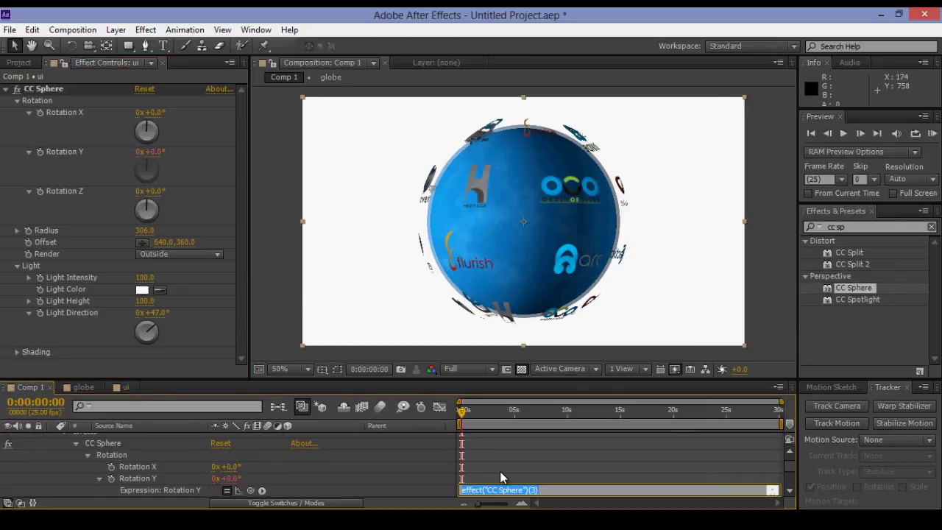
text(time*5)
text(0)
key(KP_Enter)
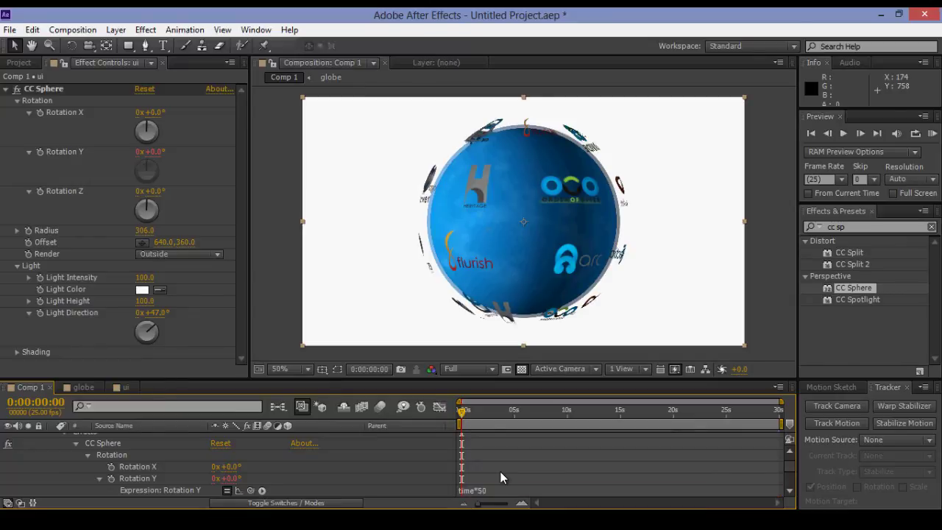
Scrub to check the spin, set viewer resolution to Third, and return to the start.
drag(458, 412, 437, 431)
click(471, 368)
click(468, 432)
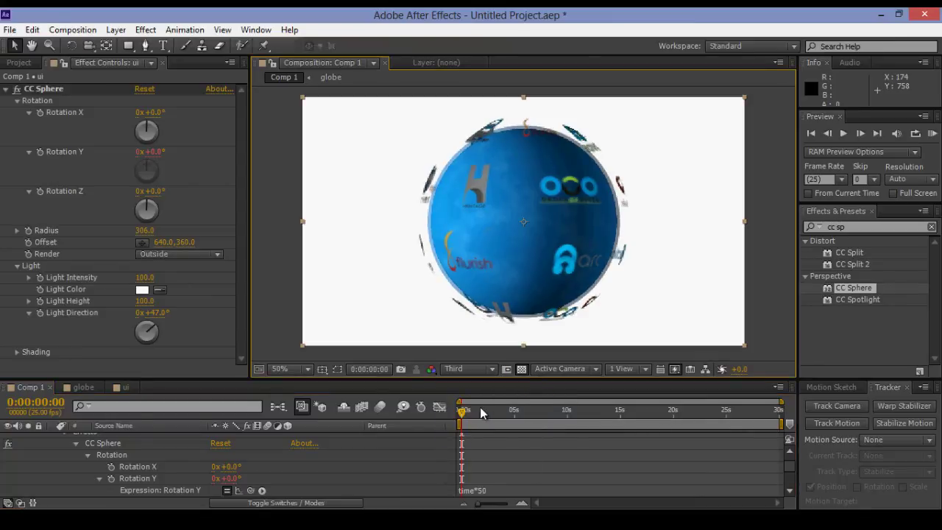
drag(461, 414, 491, 416)
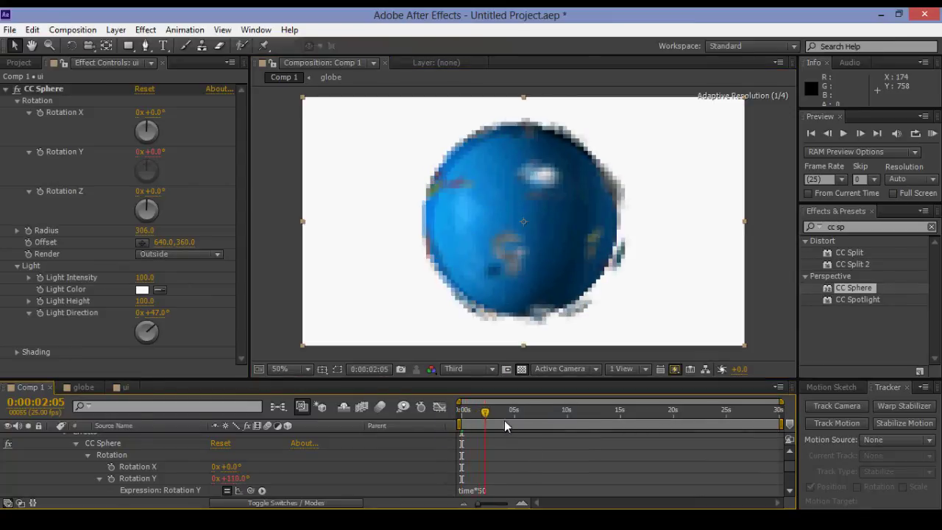
key(Home)
scroll(45, 467, up, 2)
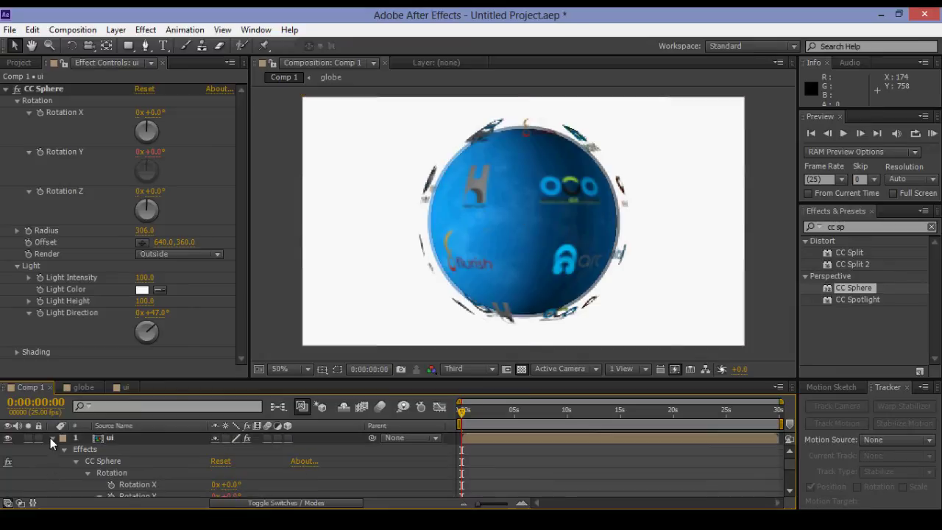
click(51, 438)
click(100, 461)
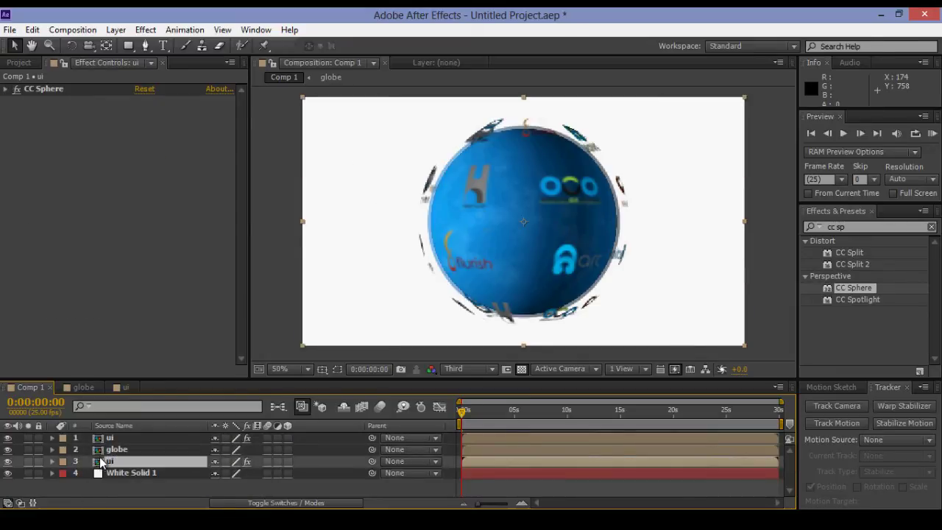
click(103, 438)
Duplicate the outside ui logo layer and set the copy's CC Sphere Radius to 280.
click(33, 32)
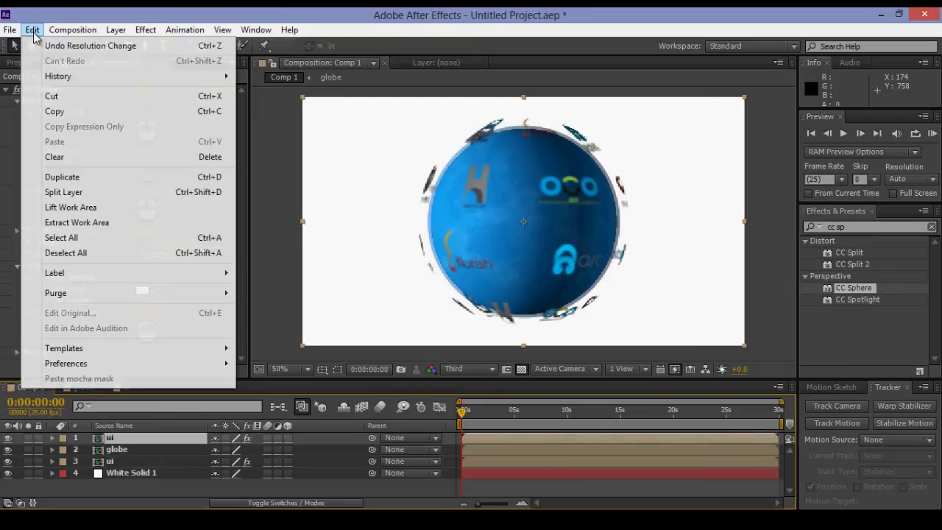
click(73, 176)
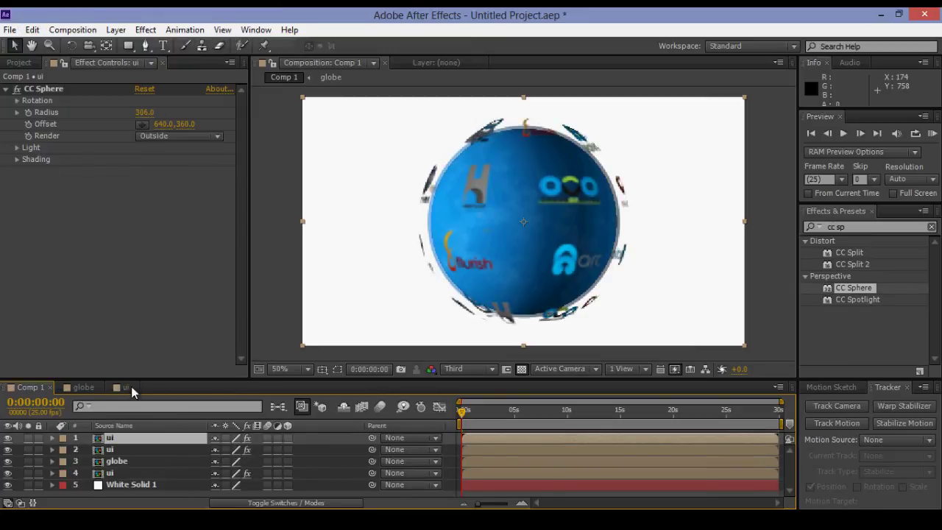
click(100, 449)
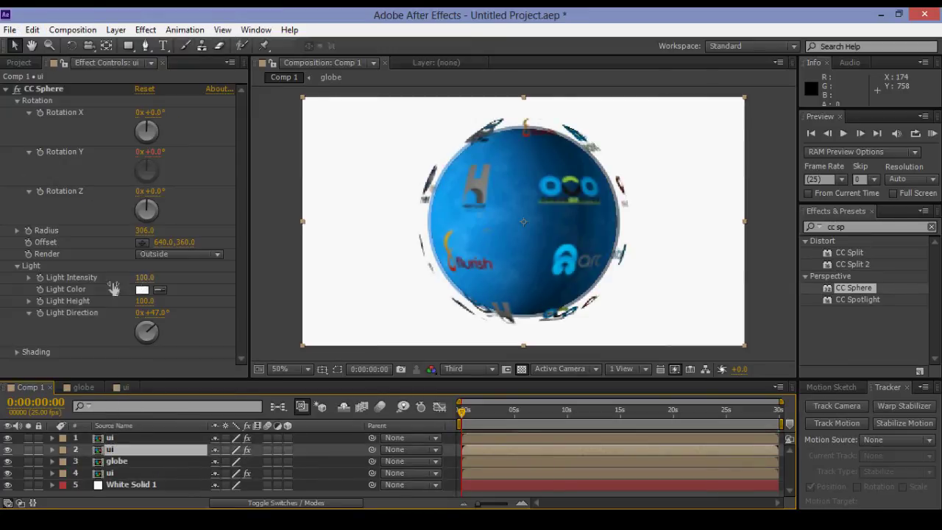
click(73, 324)
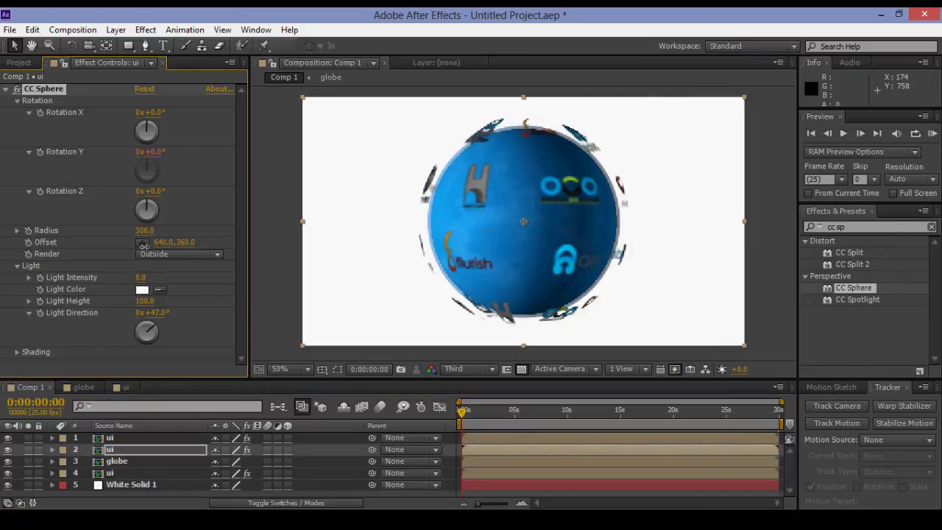
drag(145, 230, 155, 236)
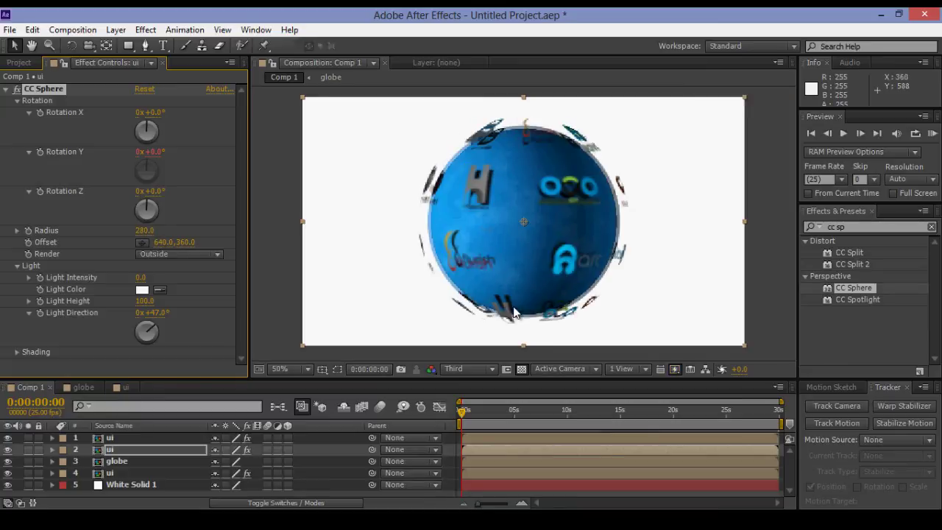
At 2:07, lower the duplicate layer's Opacity to 67%, then select the globe layer.
drag(460, 413, 485, 414)
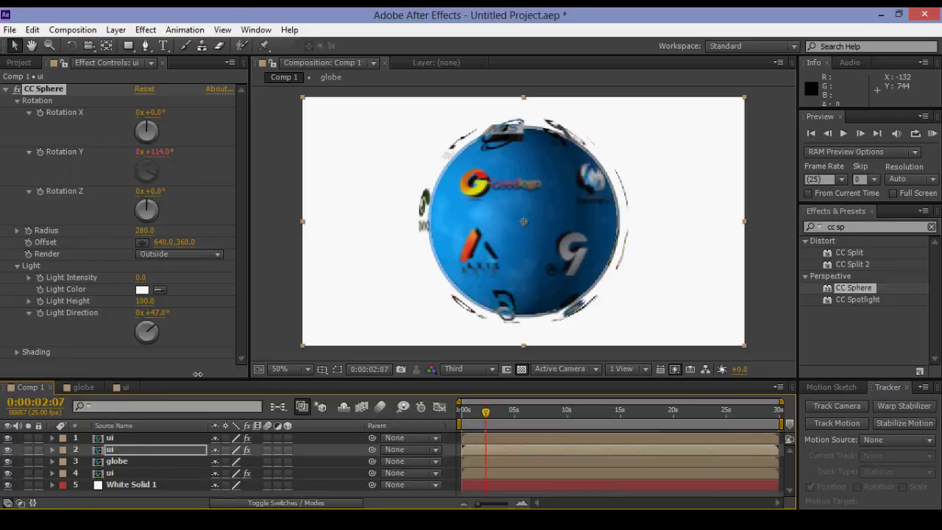
key(t)
mouse_move(218, 461)
mouse_down()
mouse_move(181, 464)
mouse_move(227, 465)
mouse_up()
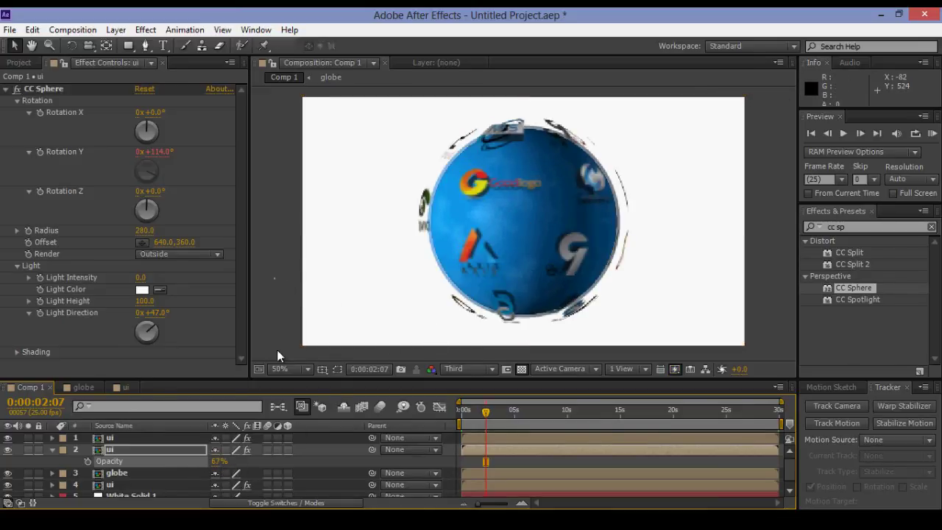
click(321, 299)
click(53, 449)
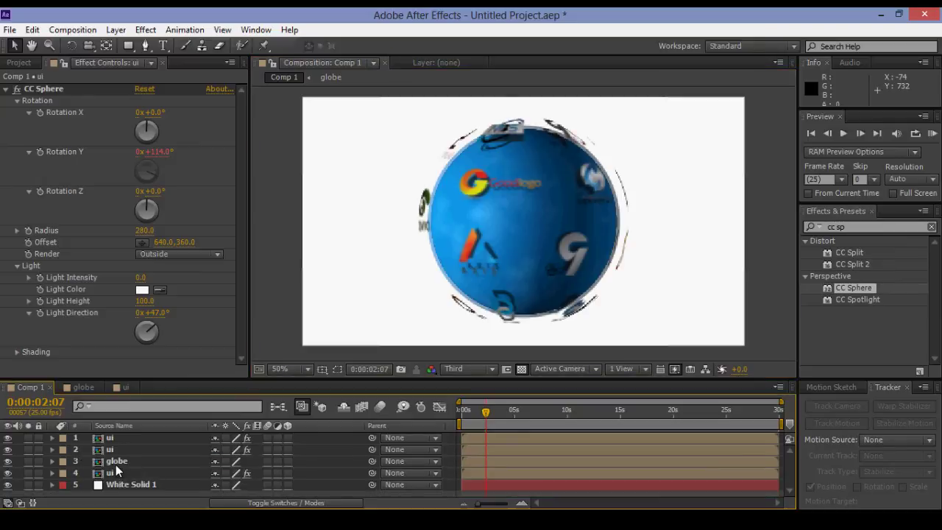
click(116, 464)
Inside the globe pre-comp, apply a Glow effect to Royal Blue Solid 1.
double_click(96, 462)
click(110, 437)
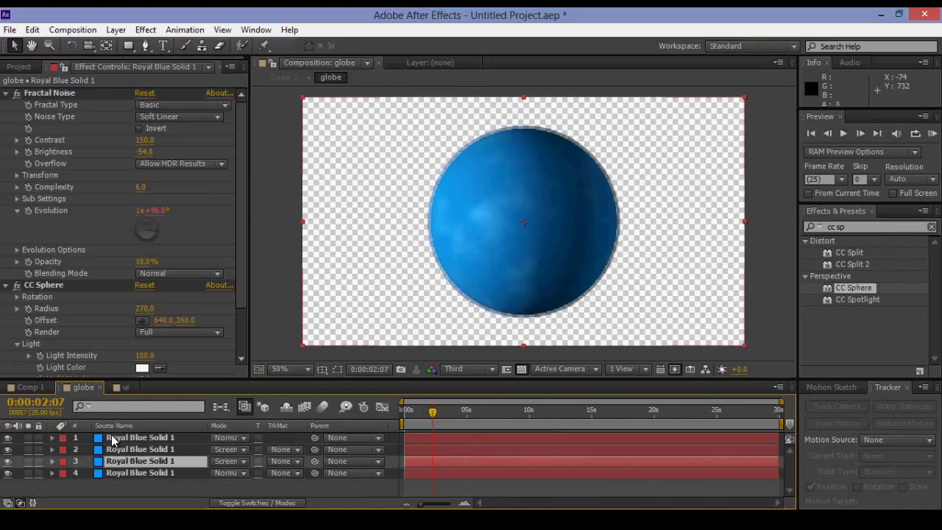
click(146, 29)
mouse_move(162, 307)
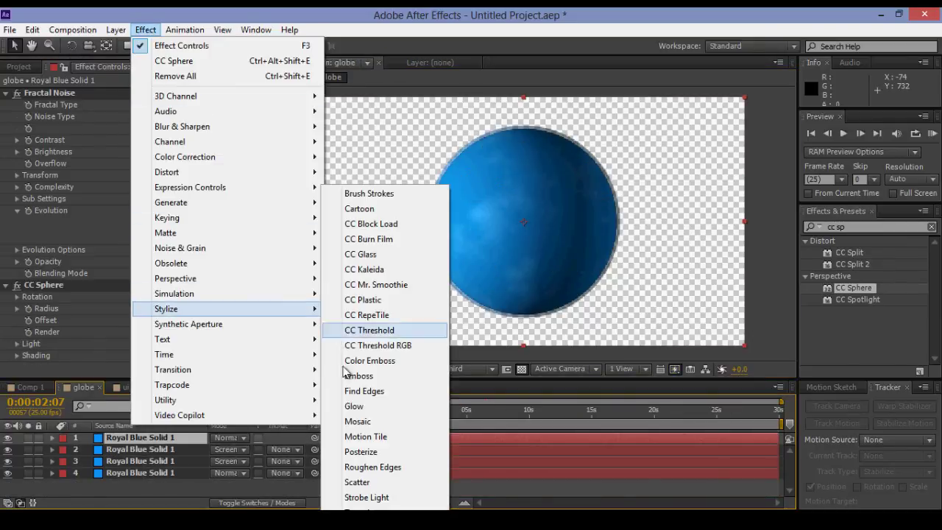
click(408, 406)
Set Glow threshold to 61.2%, intensity 0.4 and A & B midpoint 70%, then return to Comp 1.
mouse_move(142, 213)
mouse_down()
mouse_move(156, 213)
mouse_move(110, 202)
mouse_move(184, 202)
mouse_up()
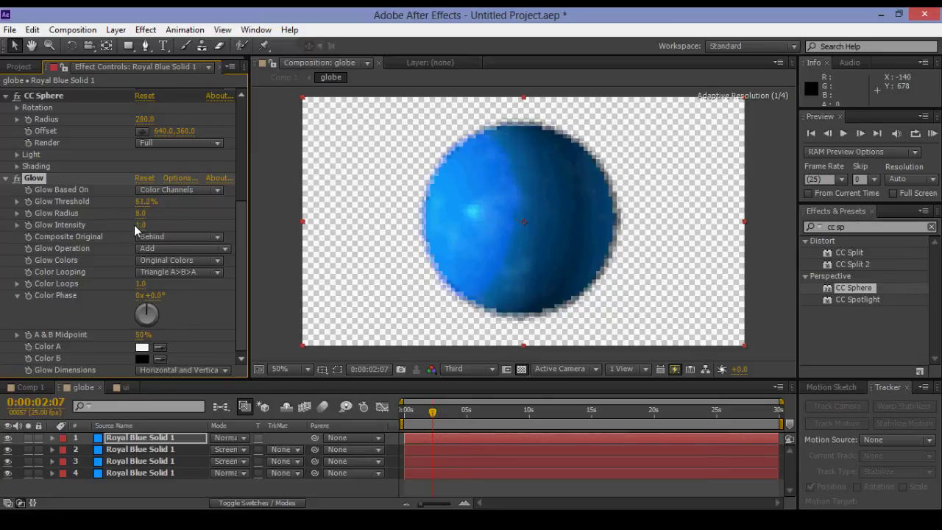
drag(139, 225, 200, 237)
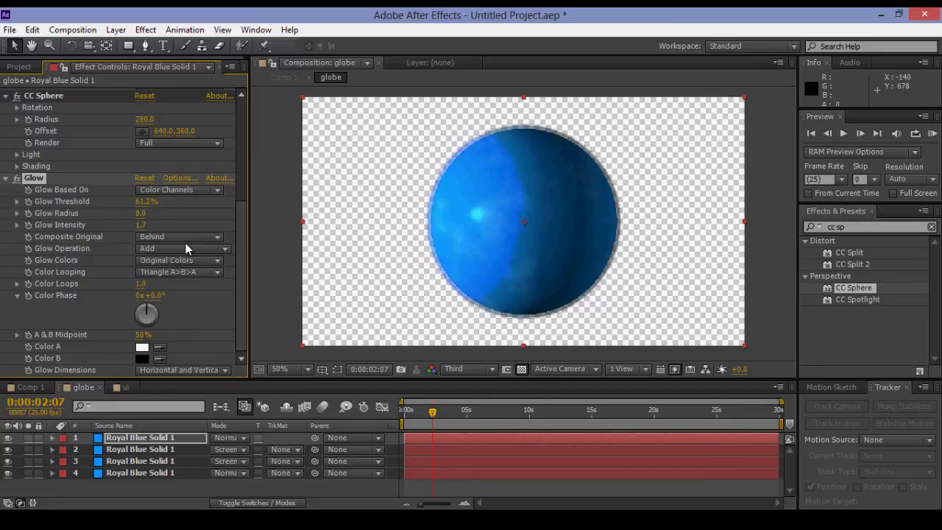
mouse_move(140, 225)
mouse_down()
mouse_move(129, 235)
mouse_move(172, 234)
mouse_up()
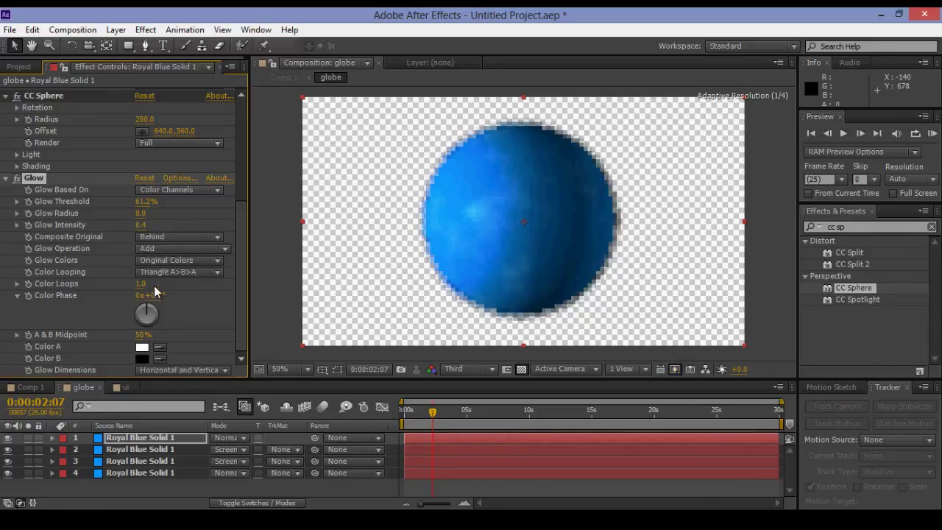
drag(140, 334, 274, 335)
click(33, 389)
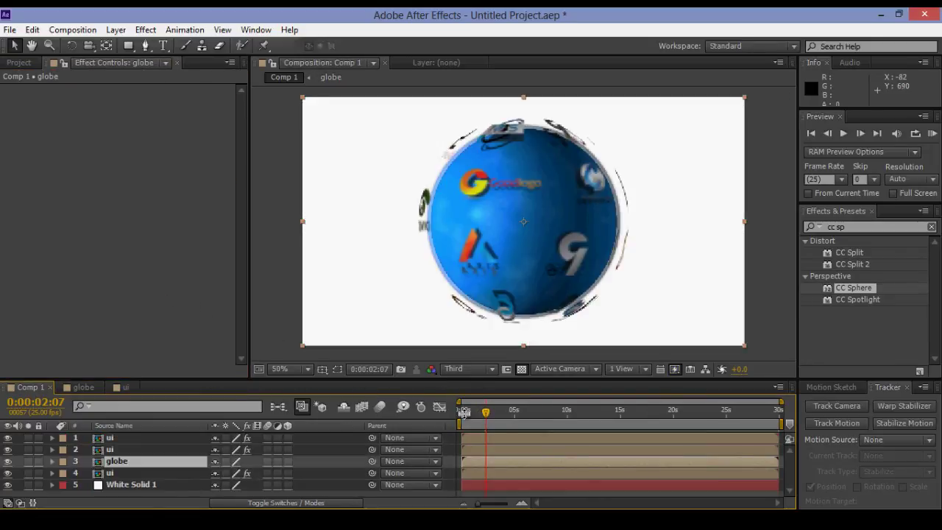
From 0:00:00:00, switch the viewer to Full resolution and play the spinning globe preview.
drag(485, 410, 462, 410)
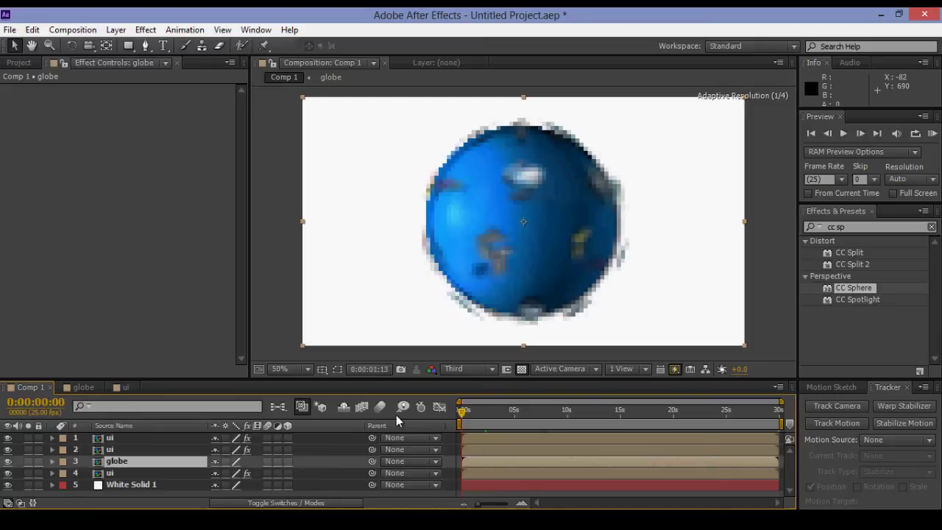
click(490, 370)
click(485, 403)
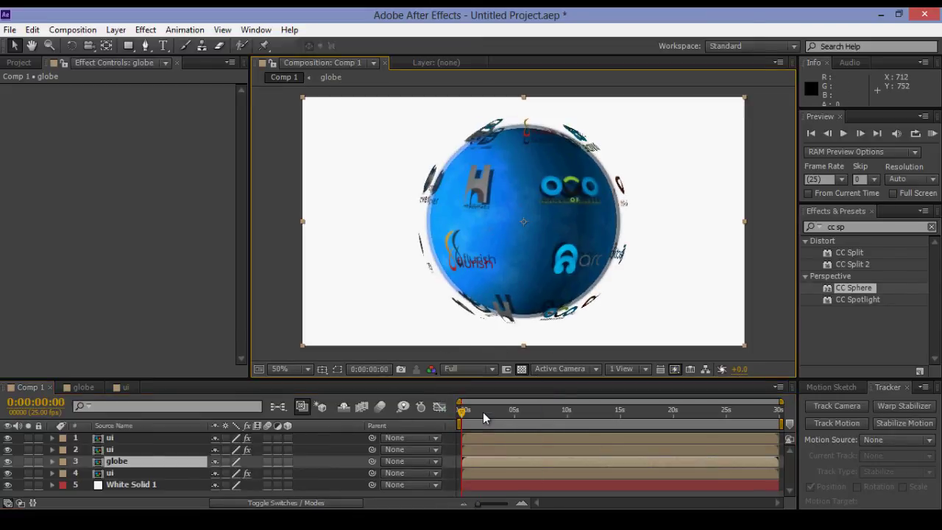
key(space)
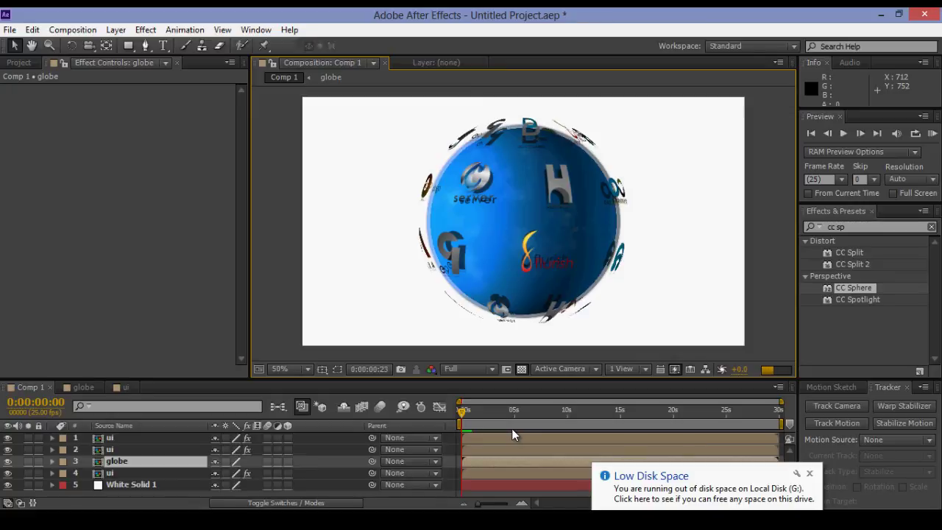